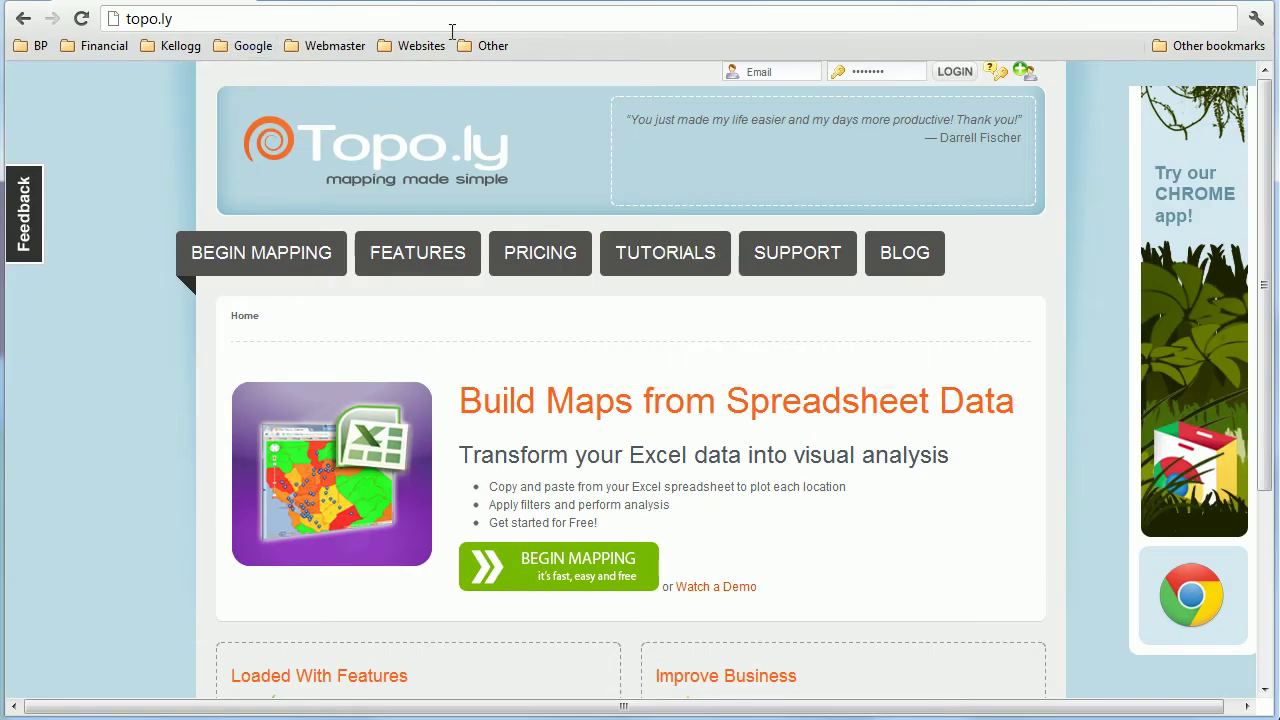
Step: Sign in with the account e-mail and password, then start creating a new map
click(751, 72)
key(Tab)
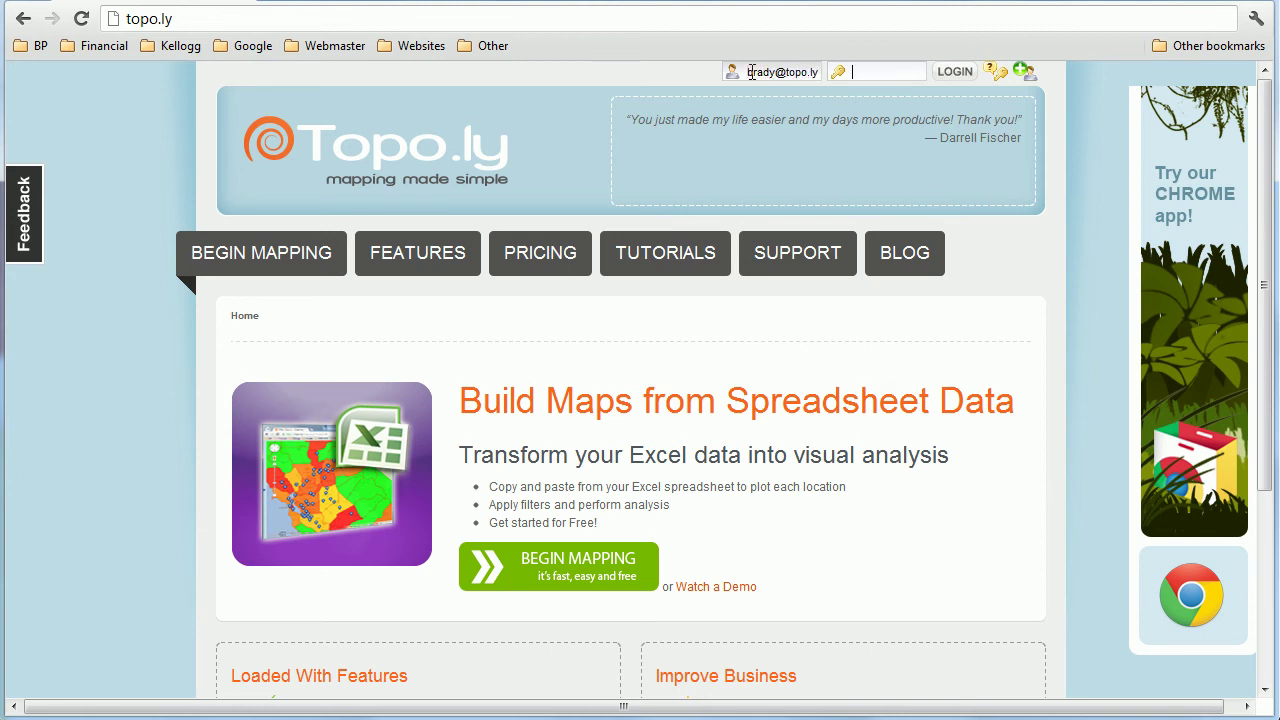
key(Return)
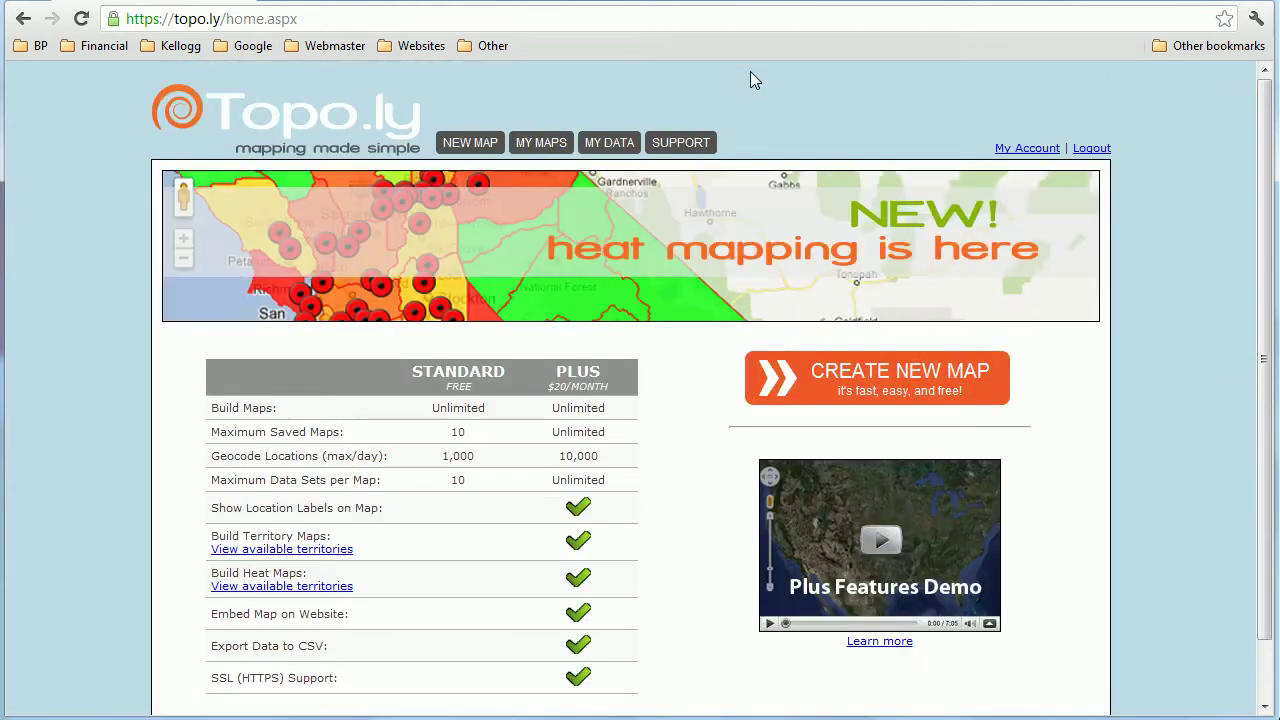
click(903, 380)
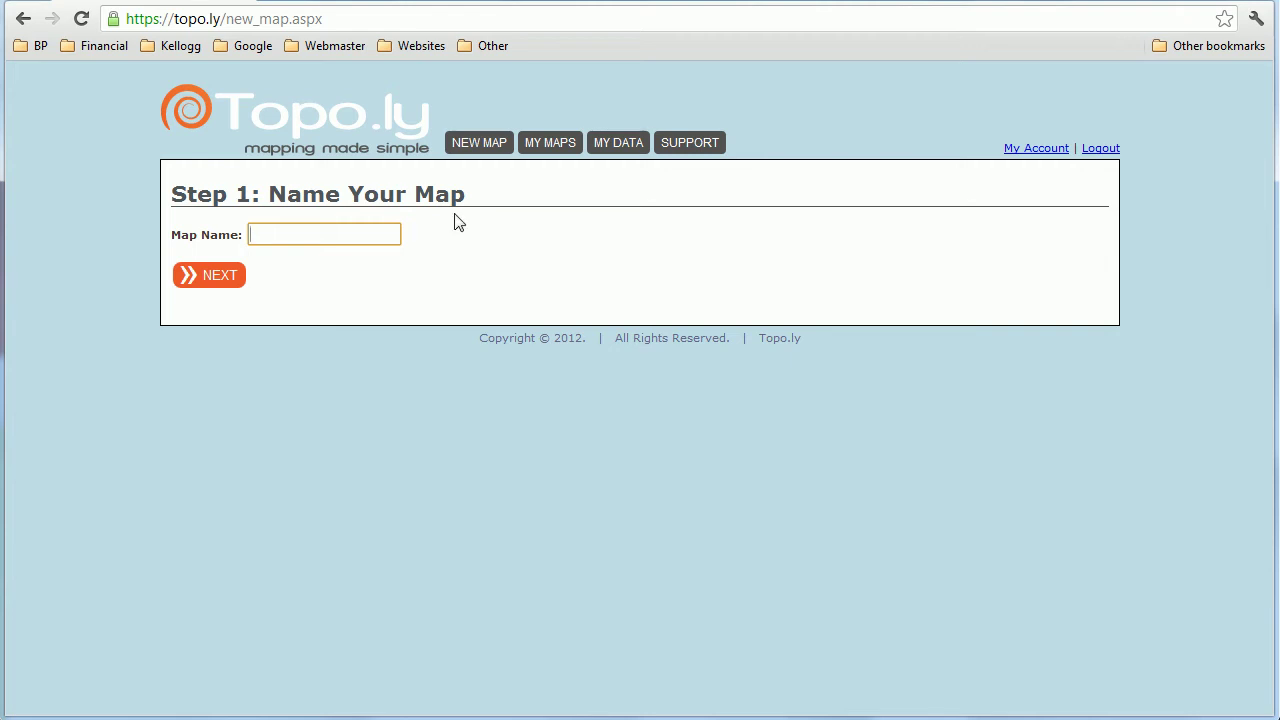
Step: Name the map 'DR Map' and add a location set titled 'Home Depot Locations'
text(DR Map)
click(220, 286)
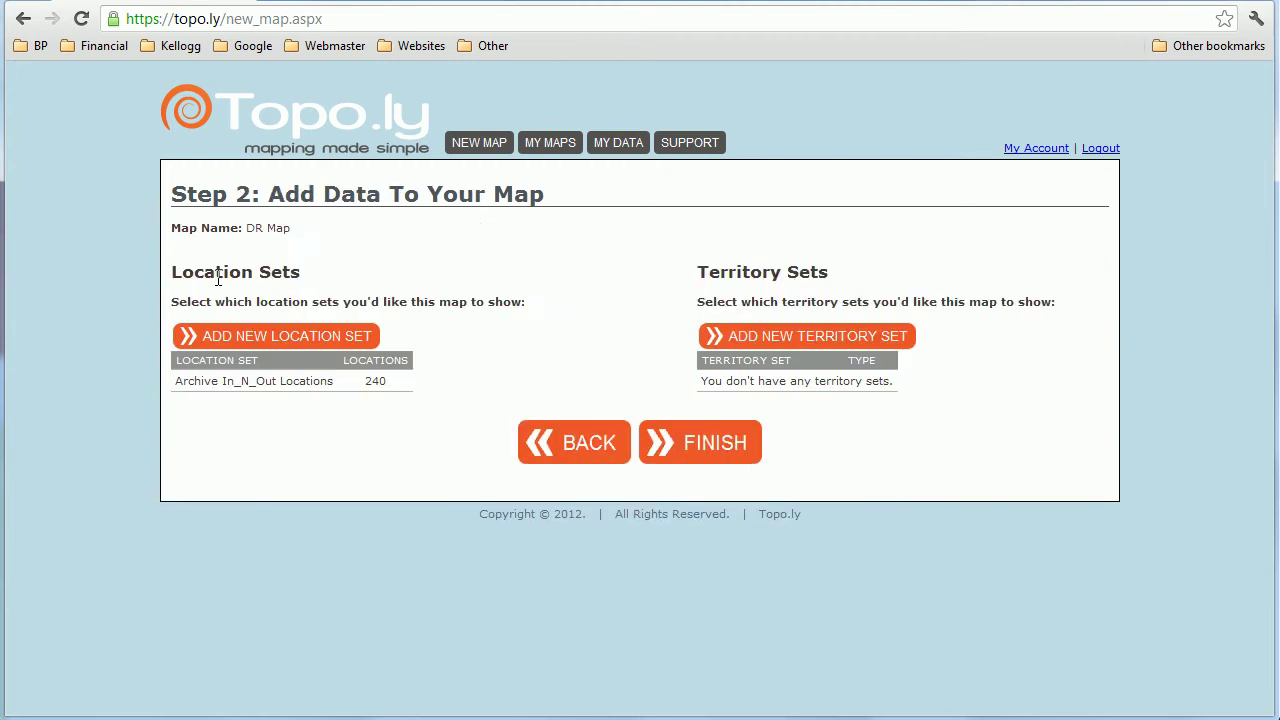
click(260, 338)
text(Home Depot )
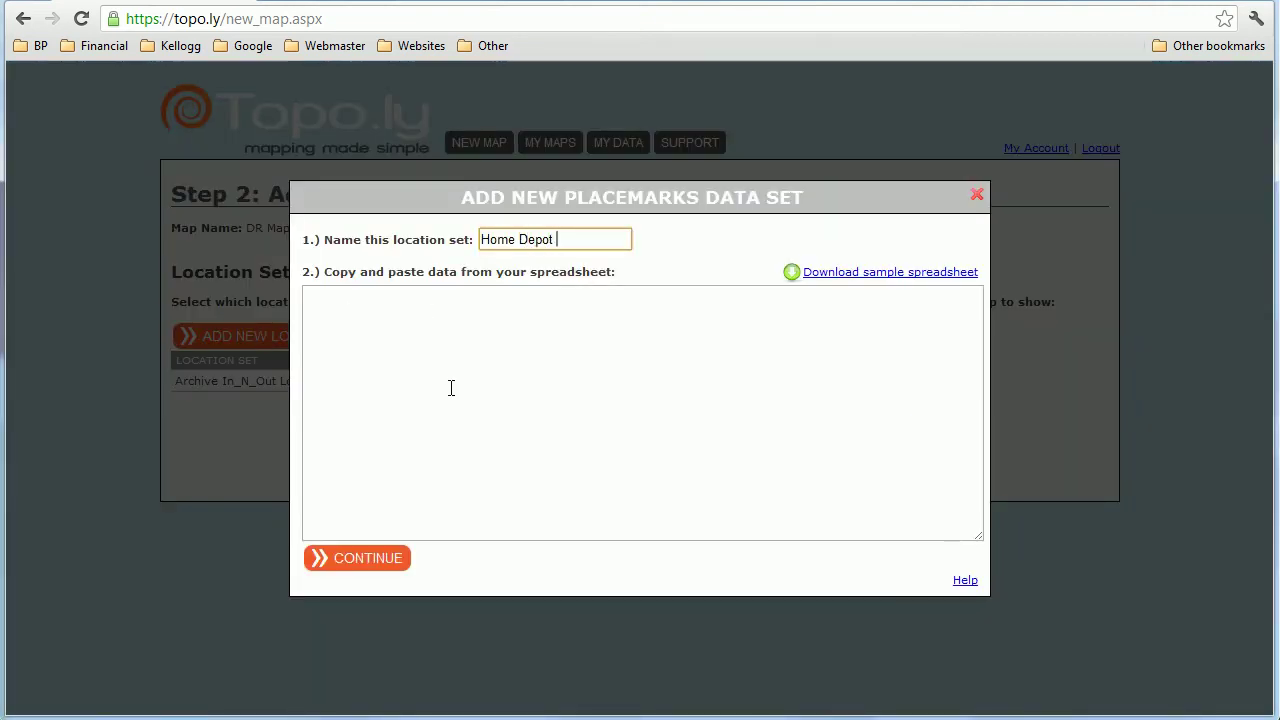
text(Locations)
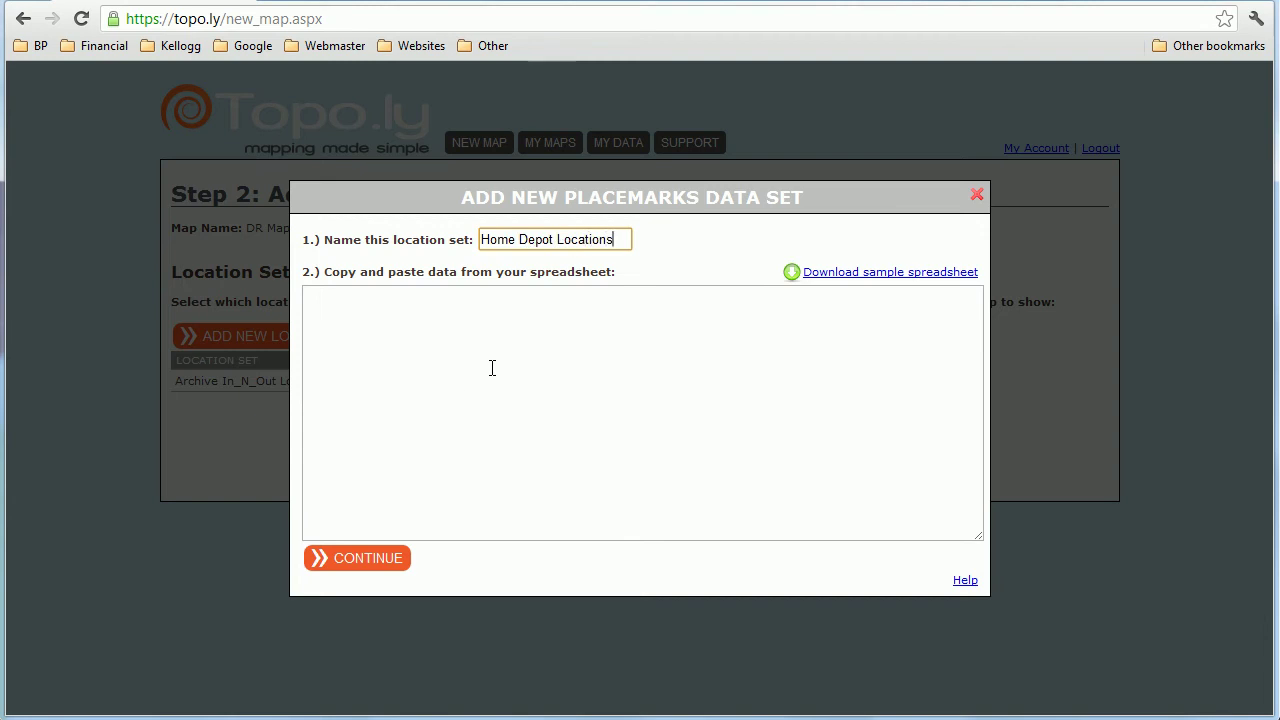
click(491, 369)
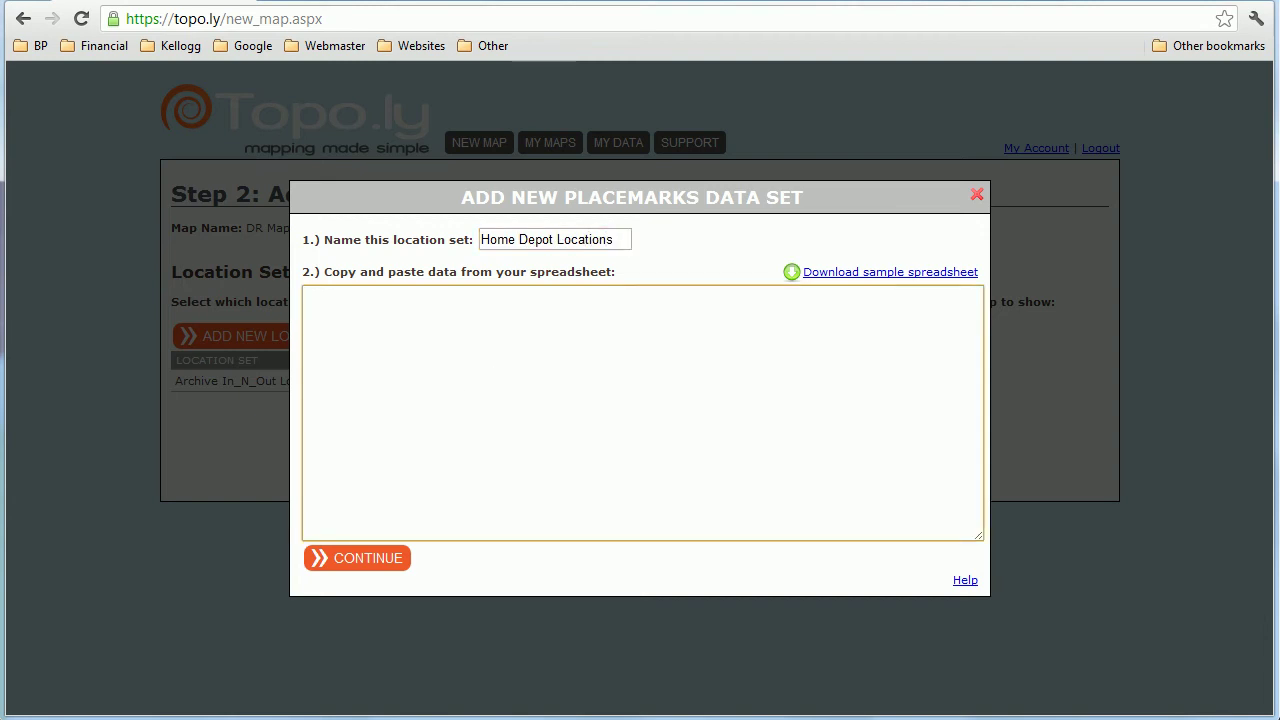
Step: In Excel, review the store table's Phone #, Fax #, Division, Region and Sales columns
key(alt+Tab)
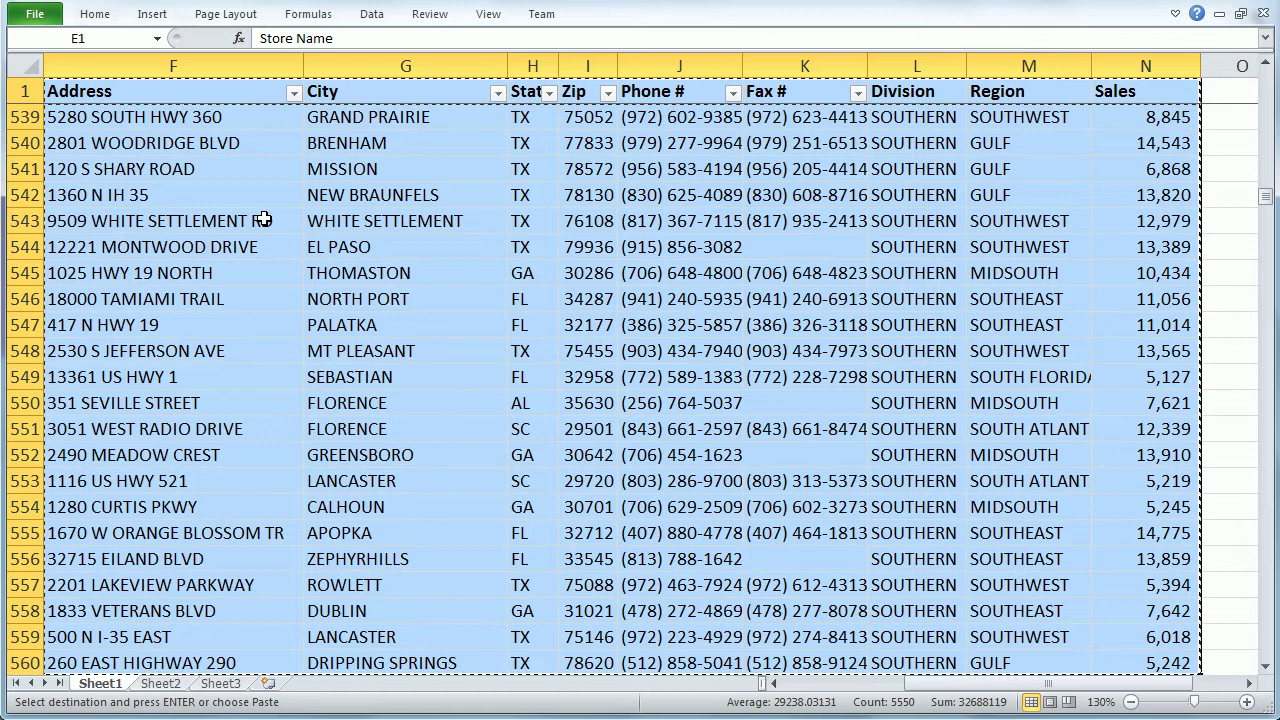
key(ctrl+Home)
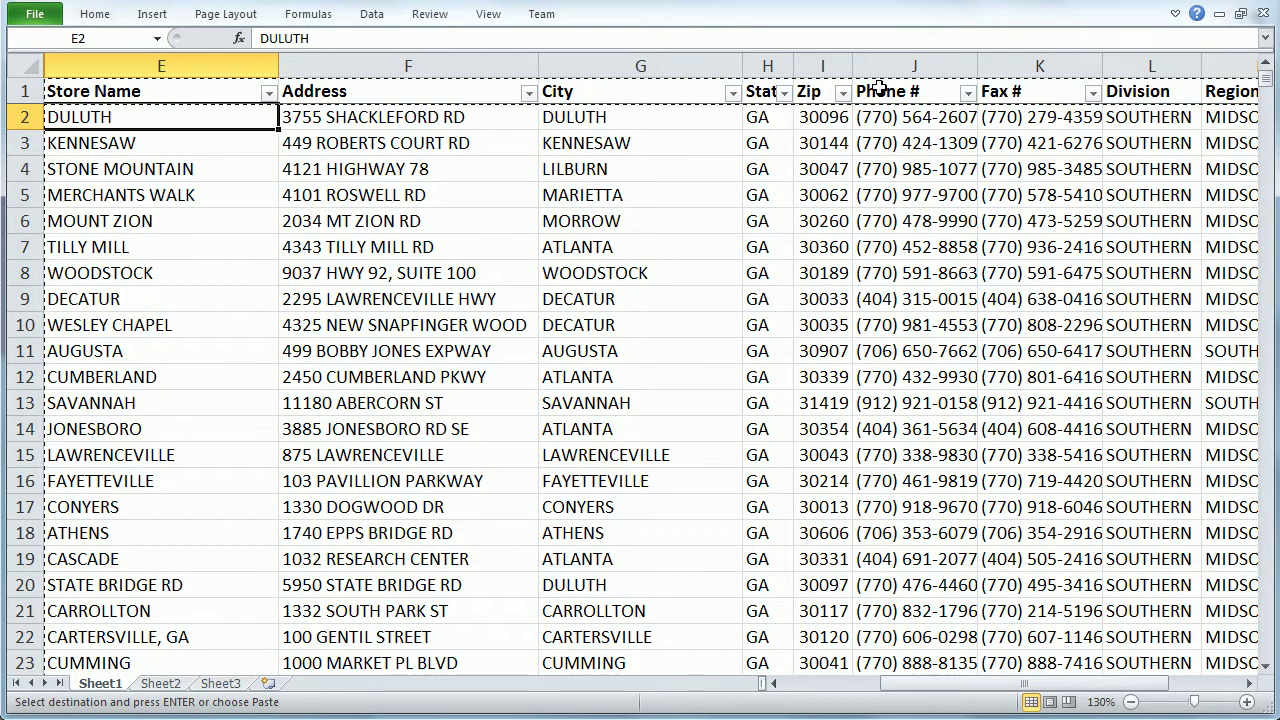
scroll(914, 130, right, 1)
click(678, 91)
click(766, 91)
click(922, 62)
click(991, 61)
drag(991, 61, 1146, 62)
click(1146, 62)
Step: Select the store table E1:N555 from Store Name through Sales and return to Topo.ly
key(ctrl+Home)
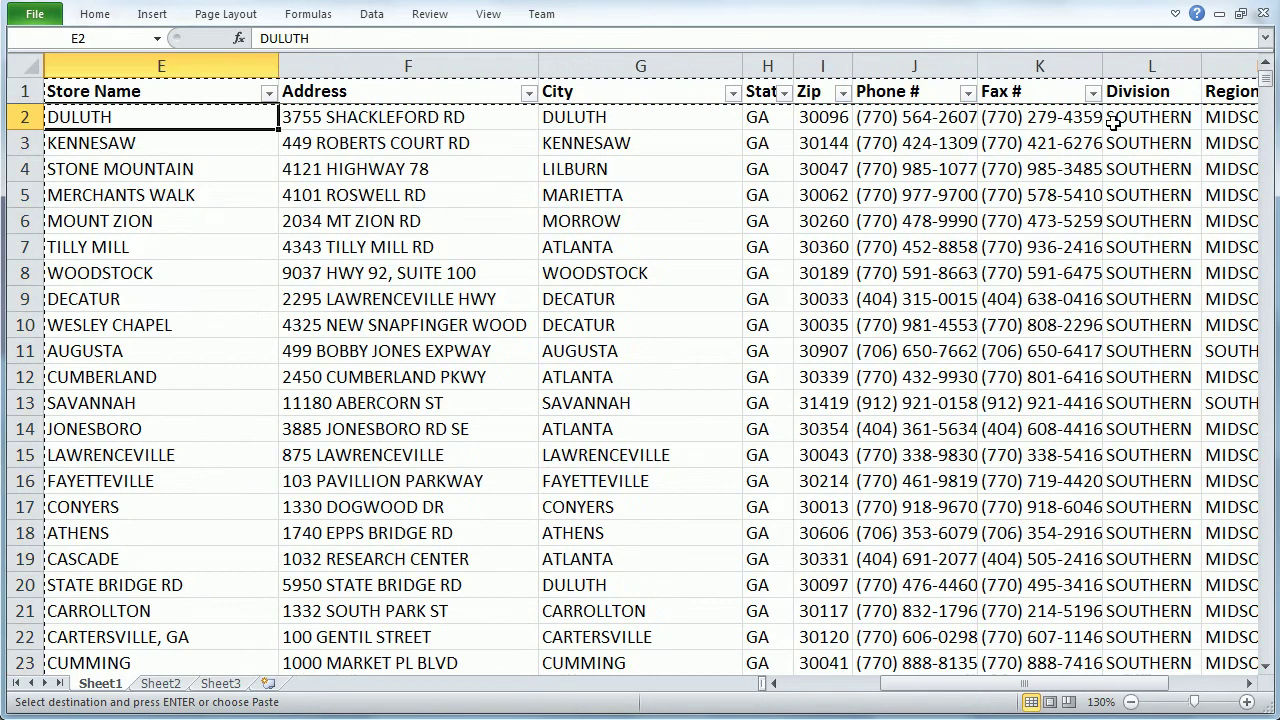
key(ctrl+Right)
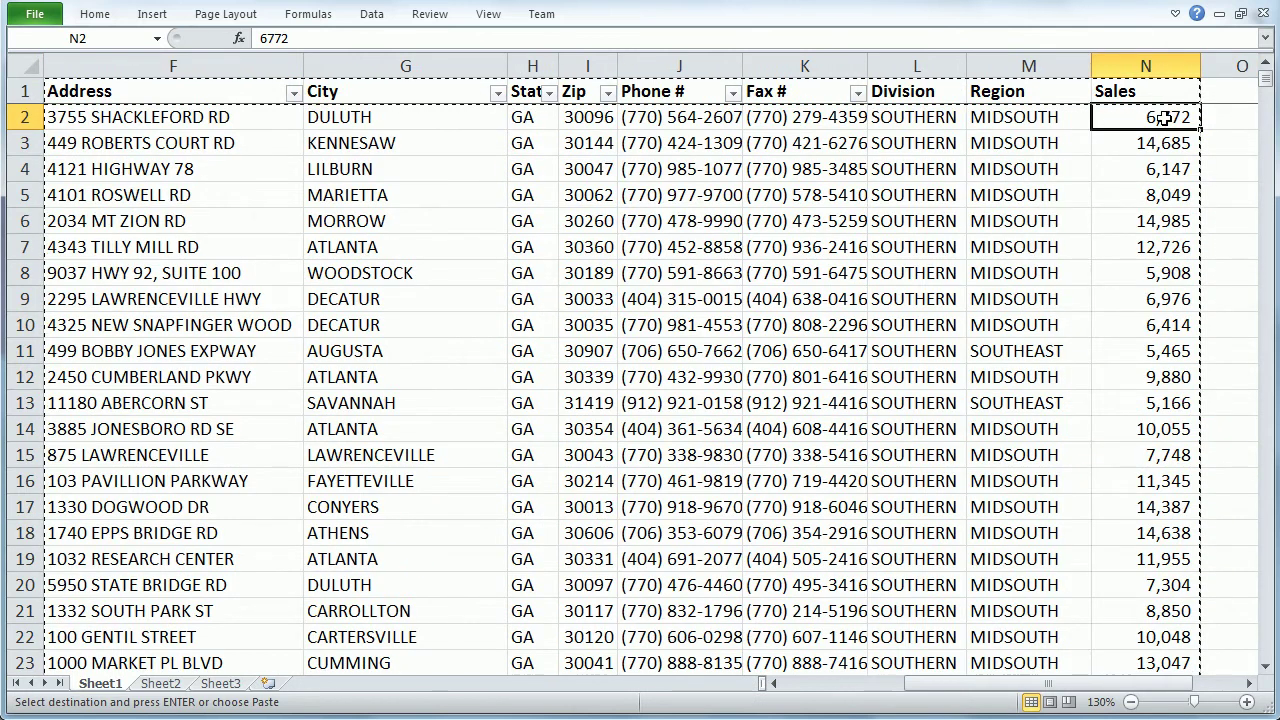
key(ctrl+Left)
key(Up)
key(ctrl+shift+Right)
key(ctrl+shift+Down)
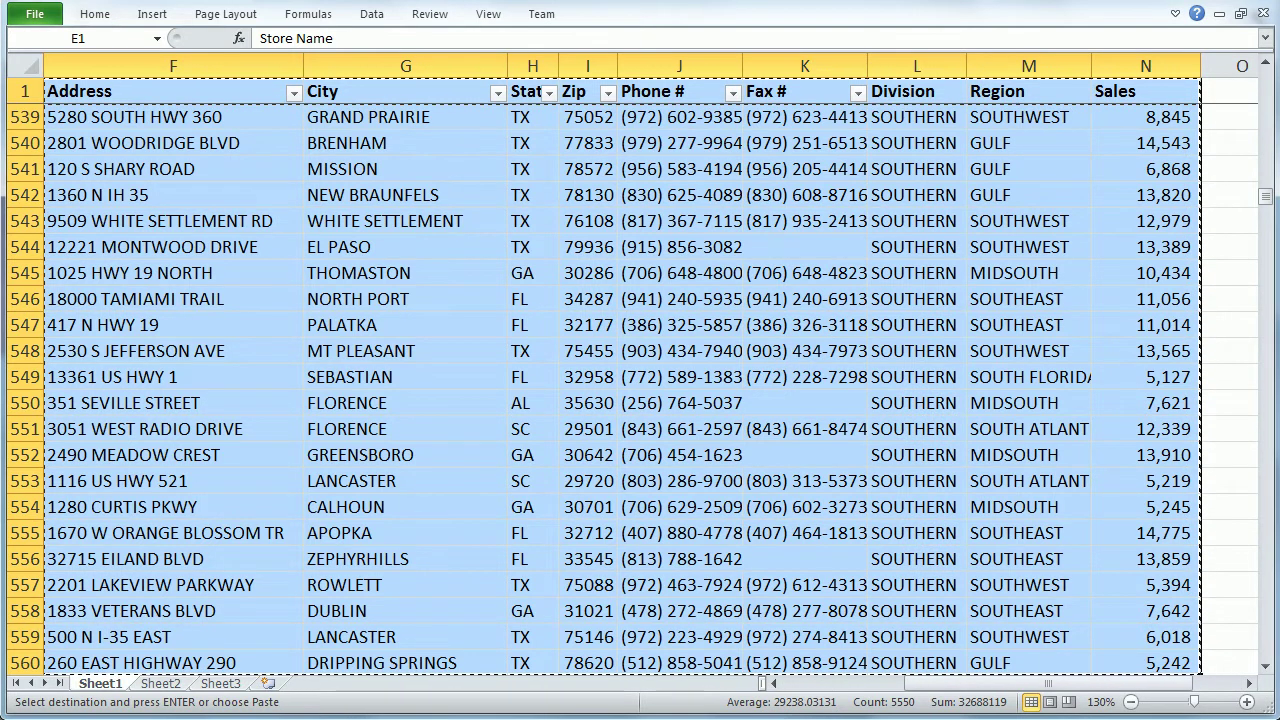
key(alt+Tab)
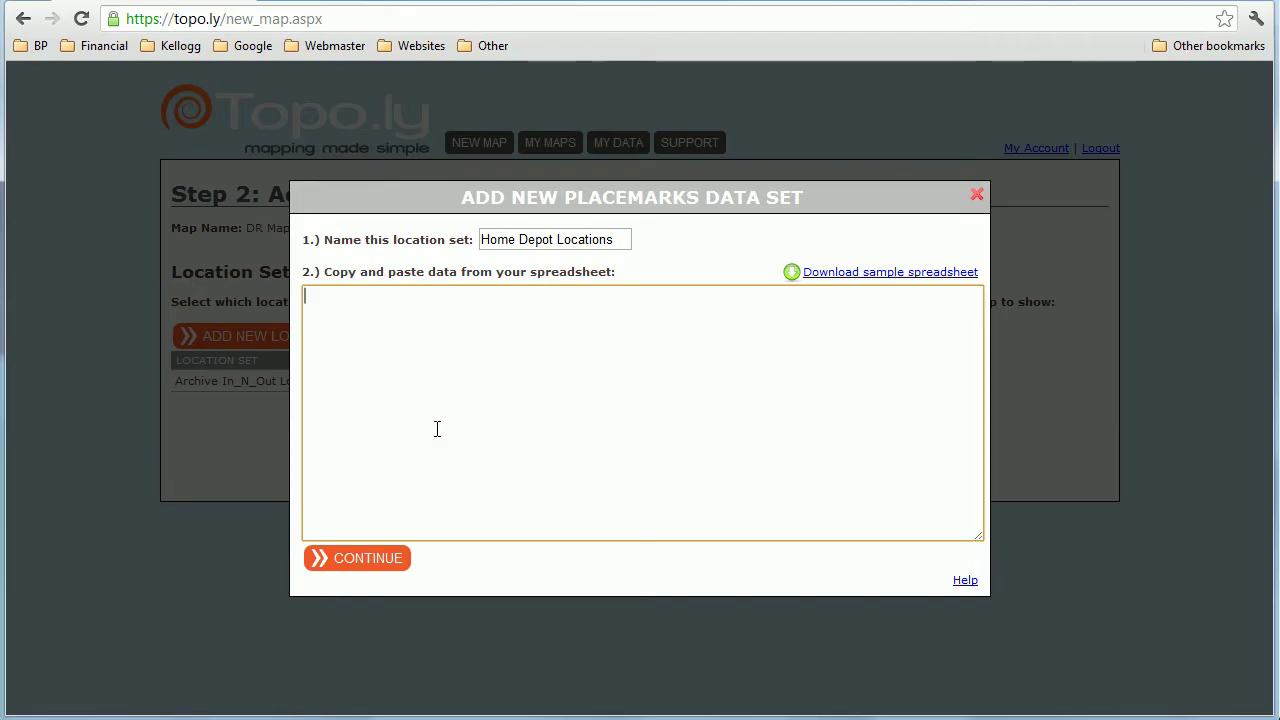
Step: Paste the store rows, geocode them, and include the 559-location Home Depot Locations set on DR Map
key(ctrl+v)
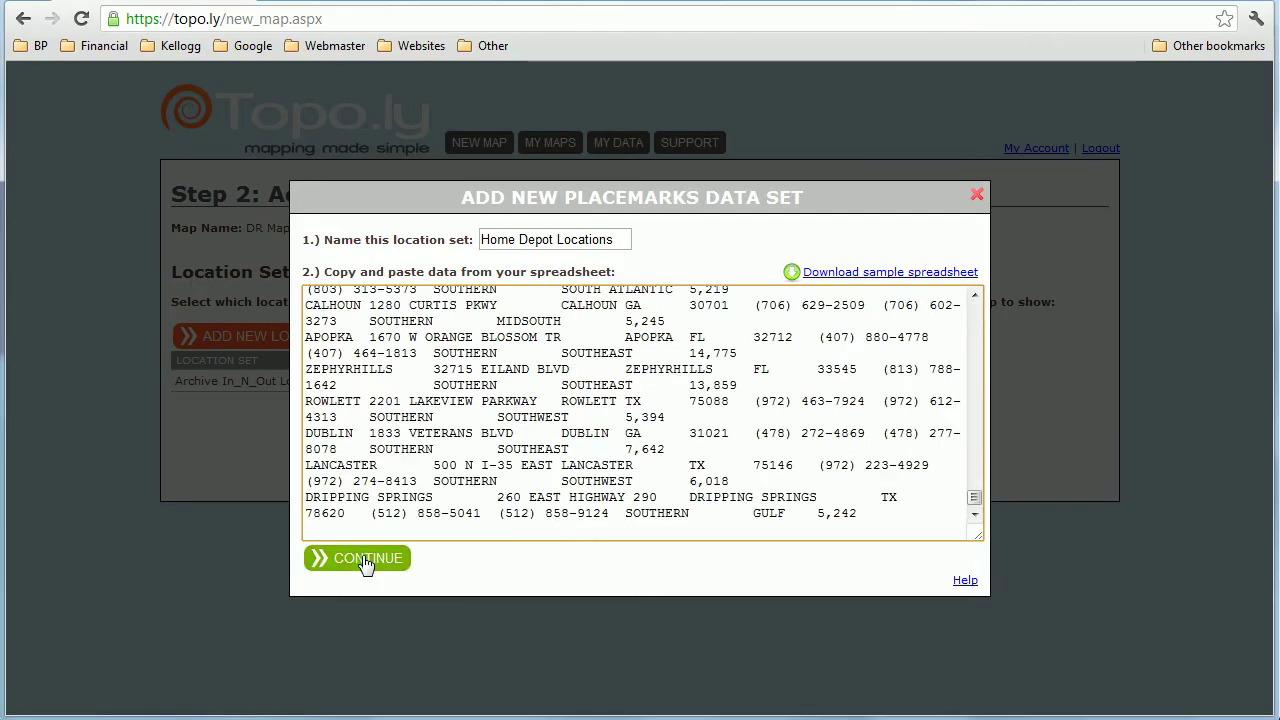
click(365, 560)
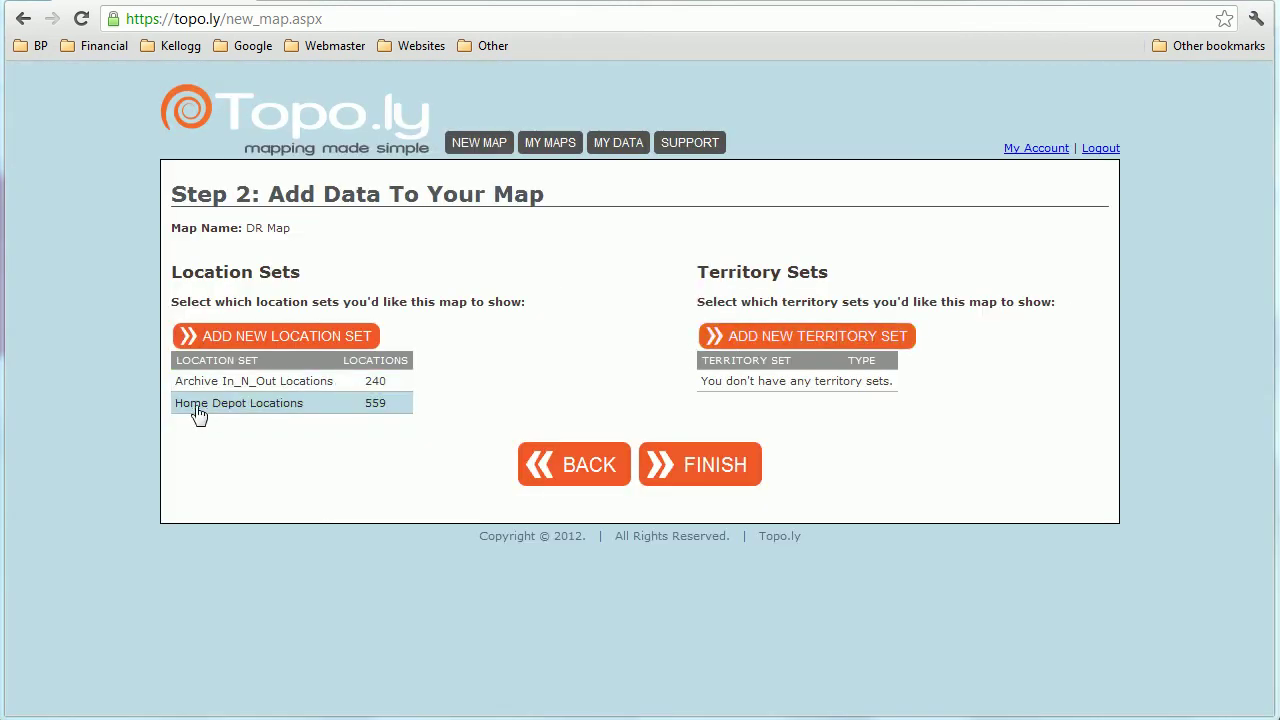
click(279, 410)
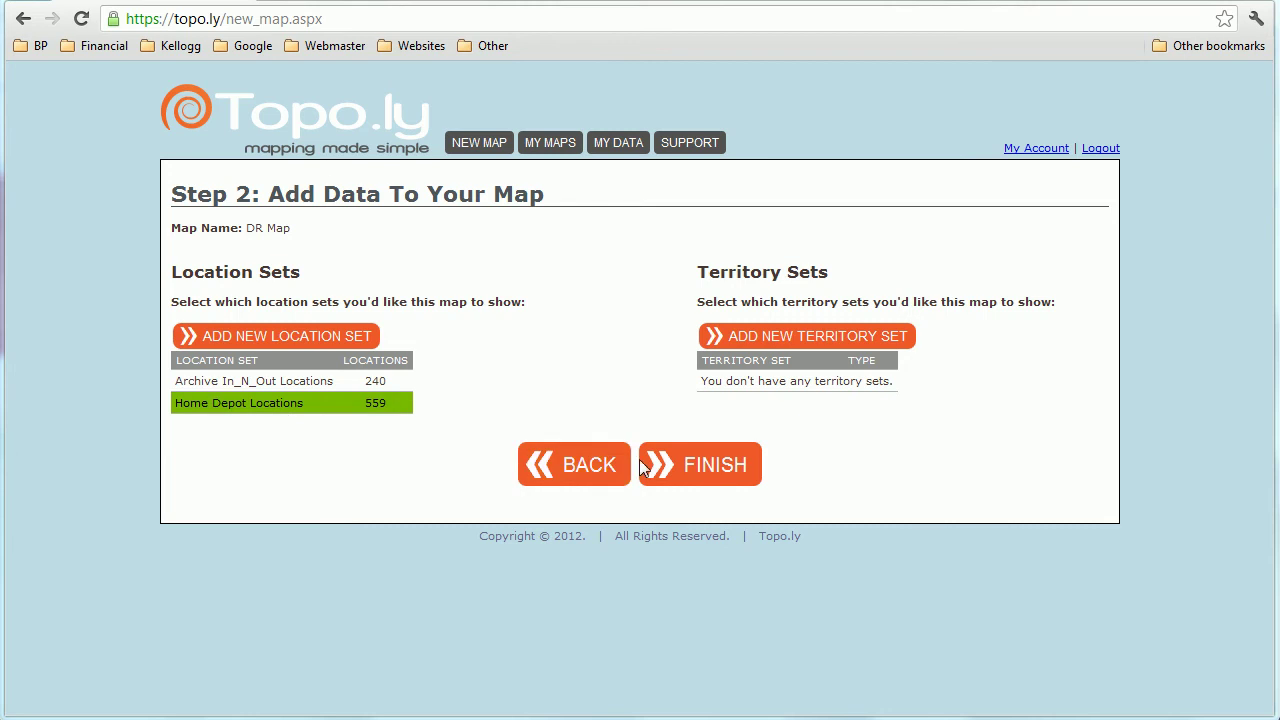
click(652, 466)
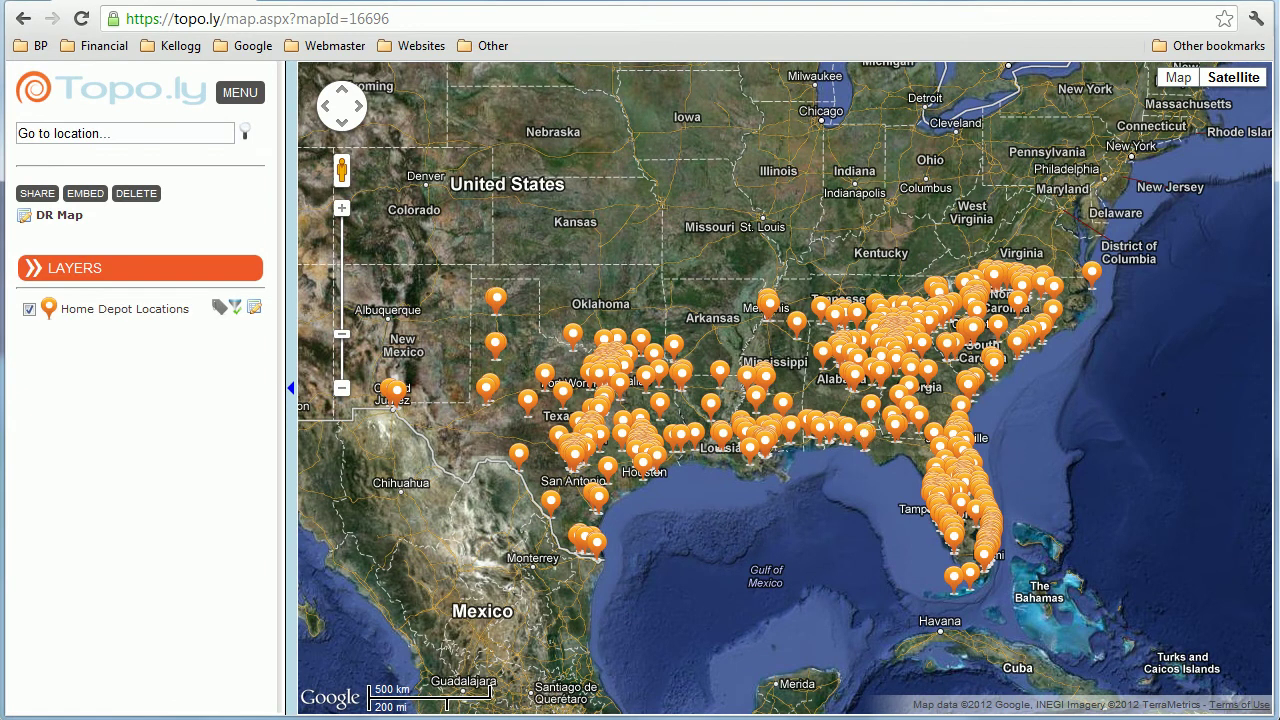
Step: Inspect the Panama City Beach store details, then switch the basemap from Satellite to Map
click(870, 432)
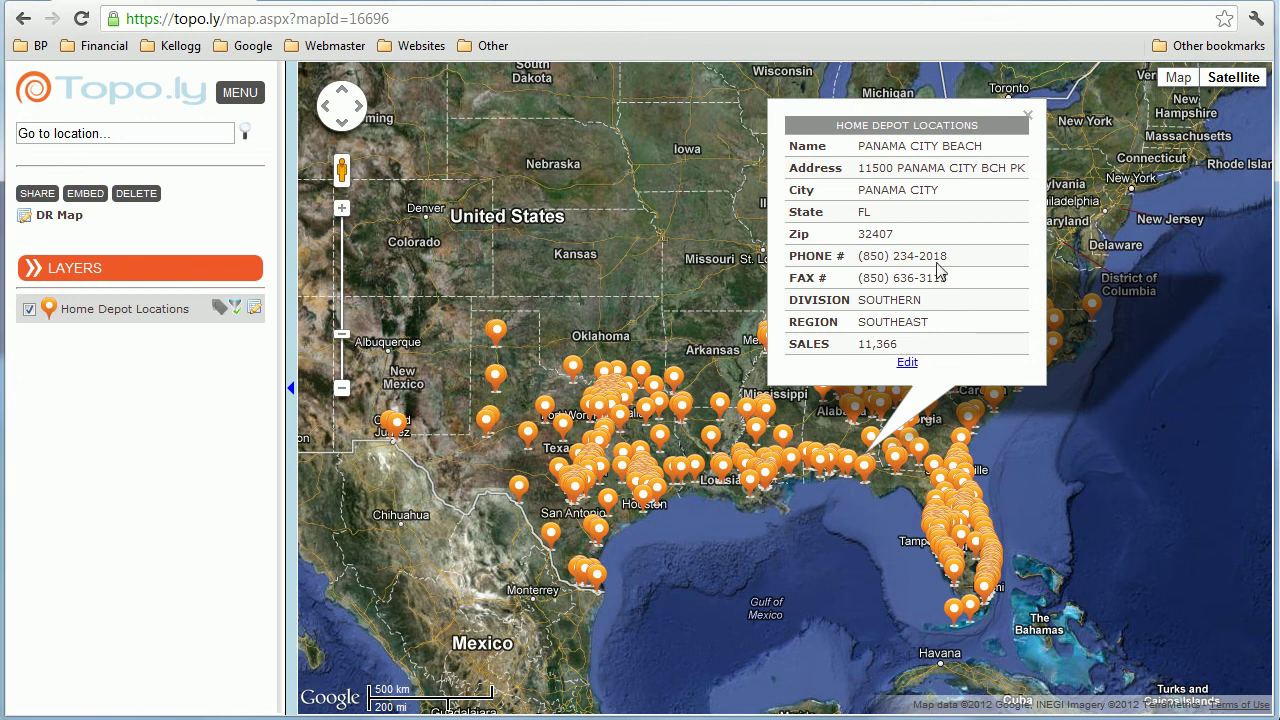
click(1028, 118)
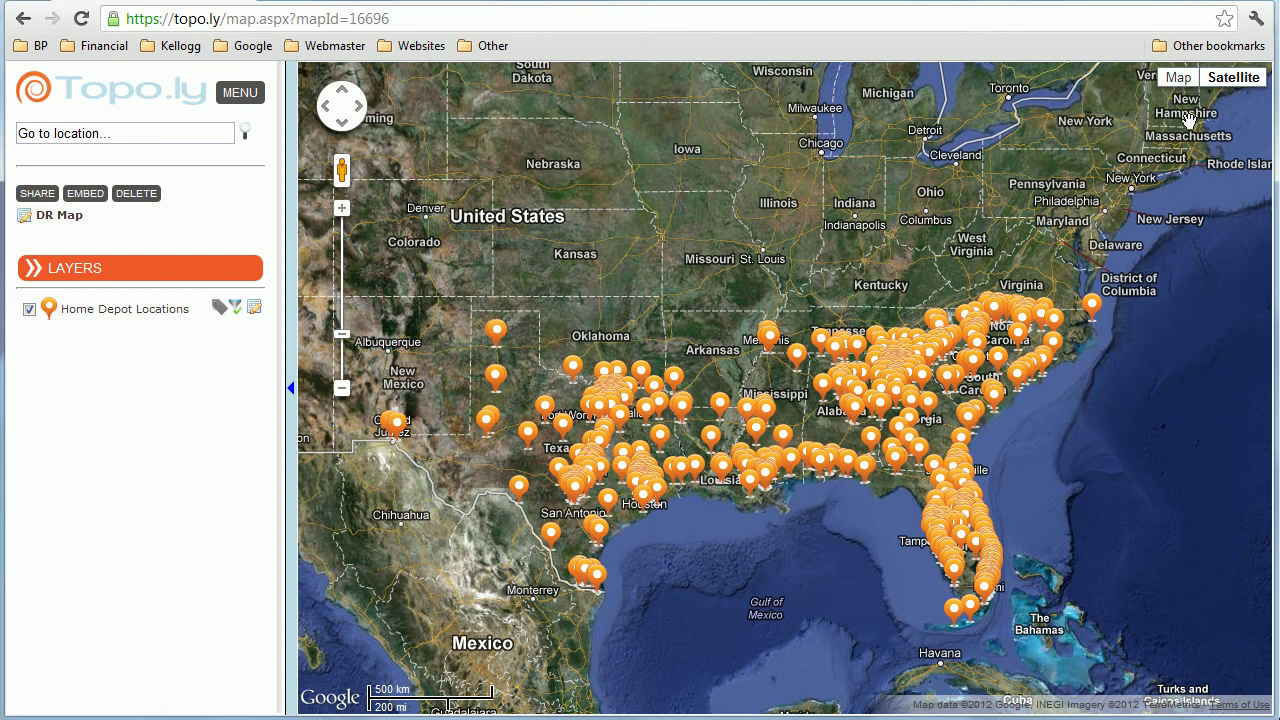
click(1179, 84)
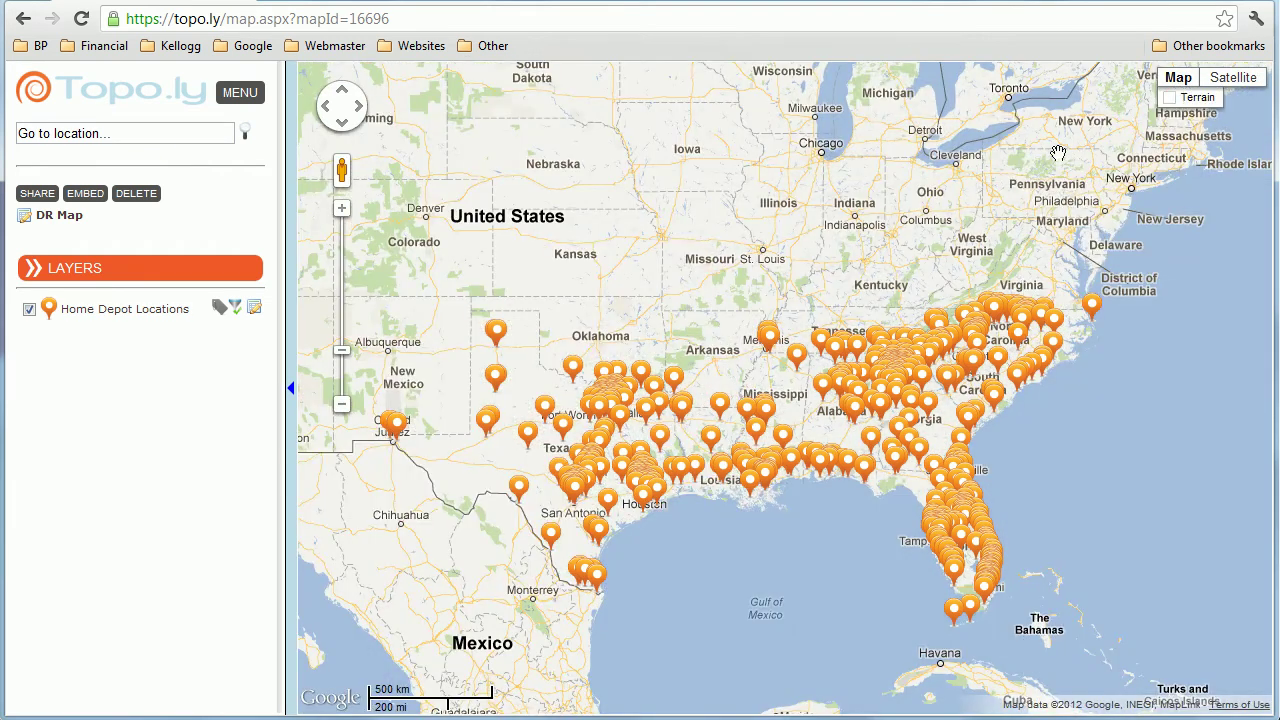
Step: Make all Home Depot Locations pins blue and go back to the Add Data step
click(50, 308)
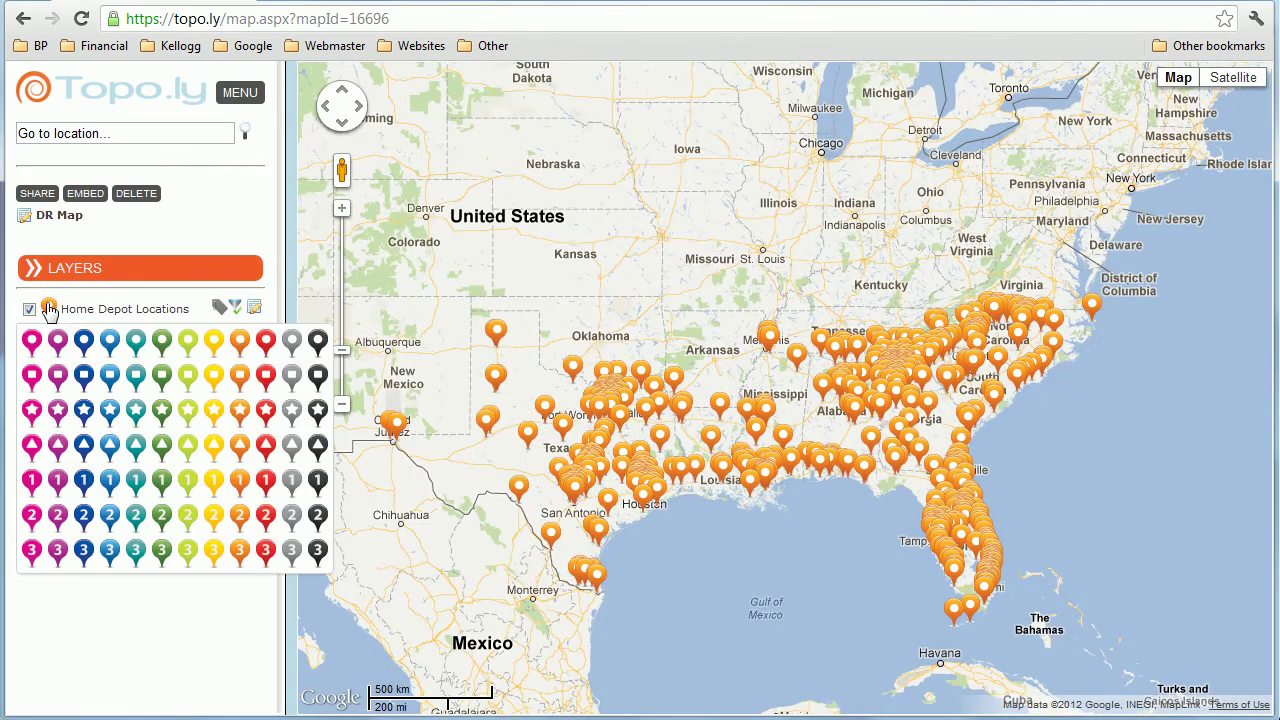
click(84, 342)
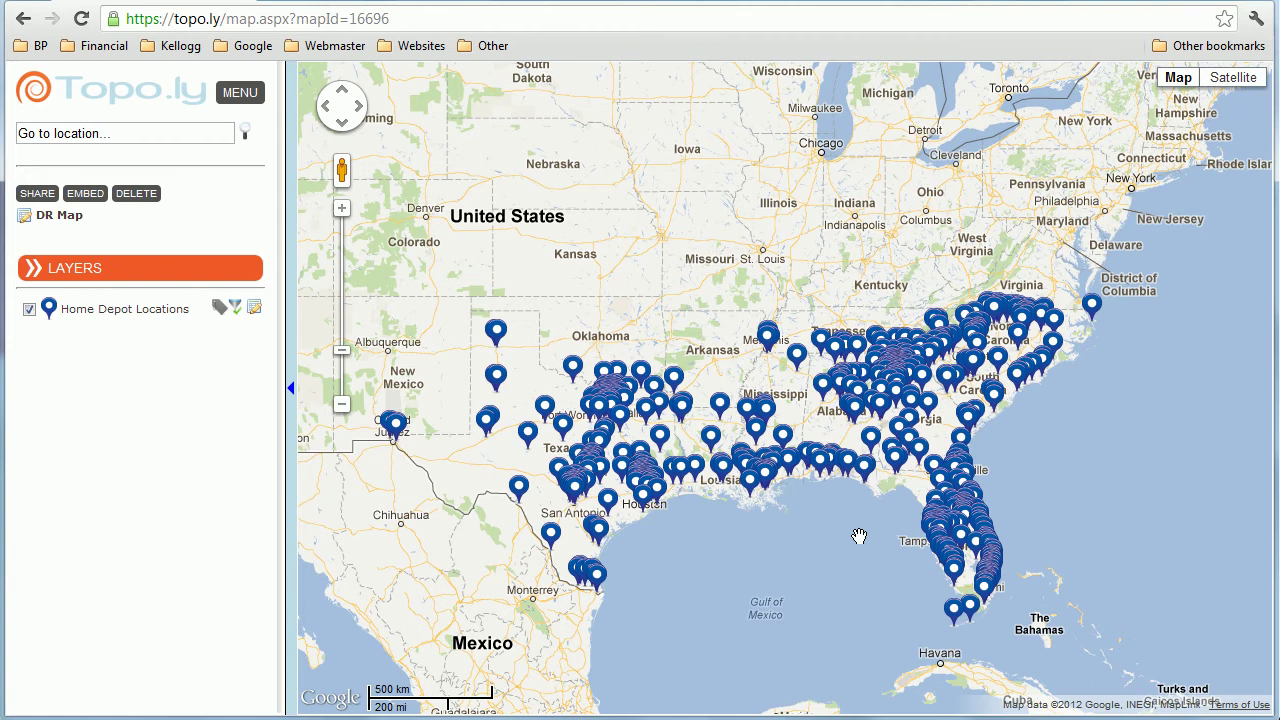
click(180, 279)
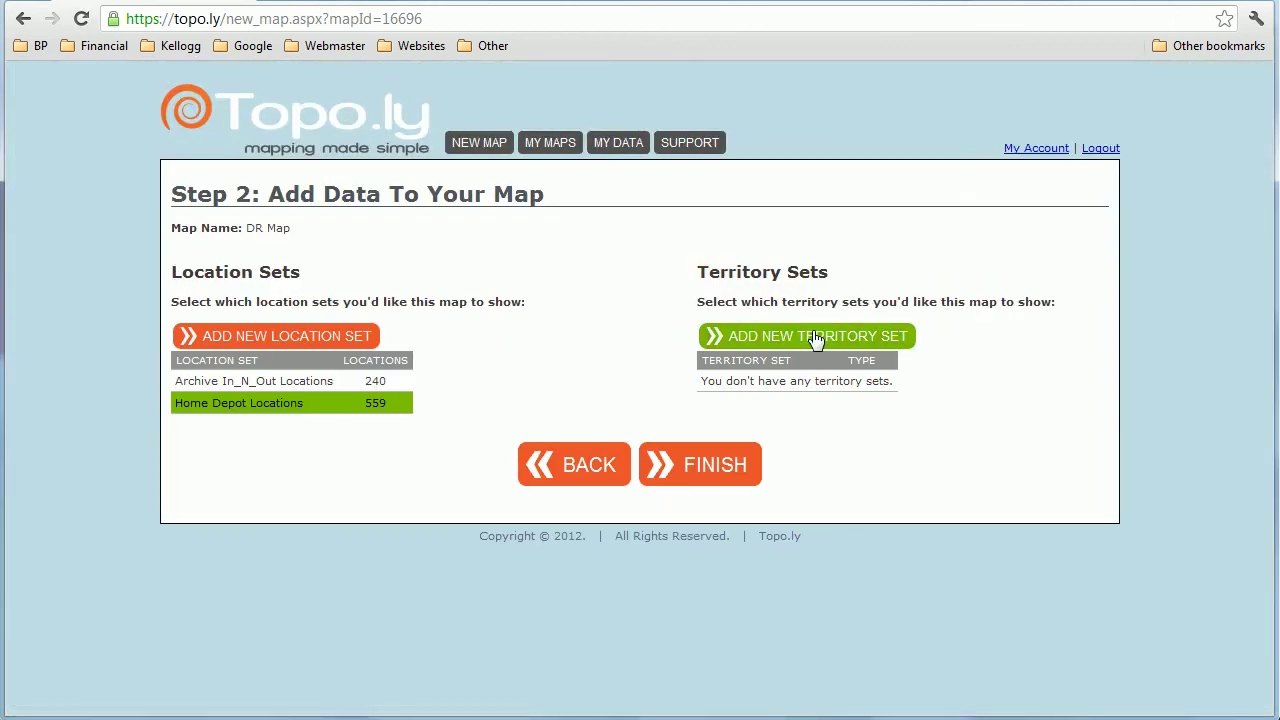
Step: Create a U.S. Counties - All States territory set 'Home Depot Heat Map by County' with Heat Map Location Set colouring
click(816, 340)
click(630, 336)
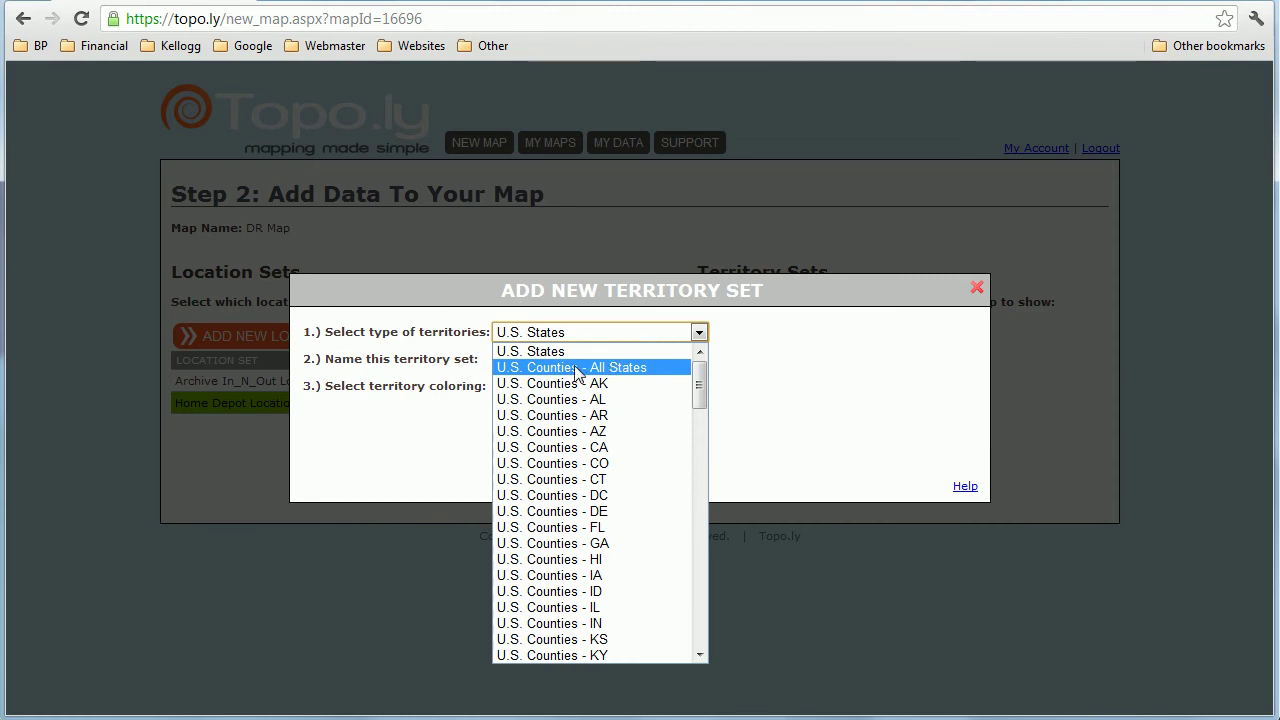
click(576, 368)
click(648, 362)
key(ctrl+a)
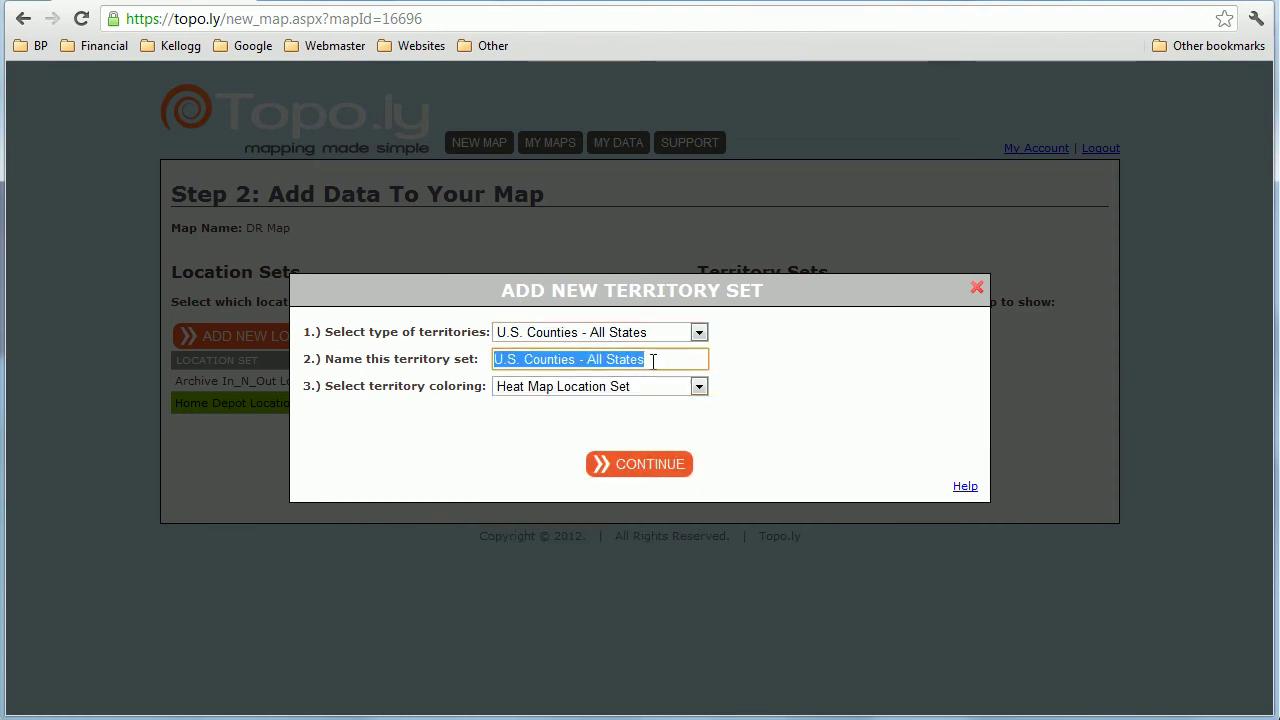
text(Home D)
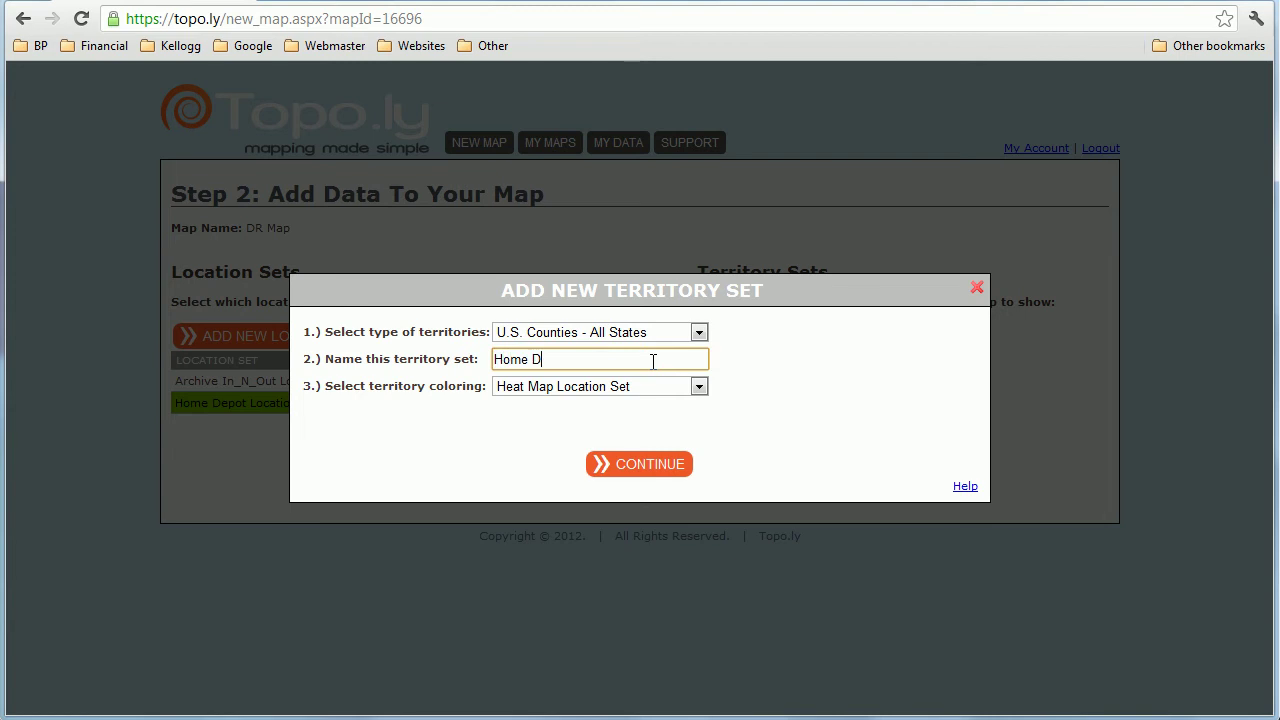
text(epot Heat Map by County)
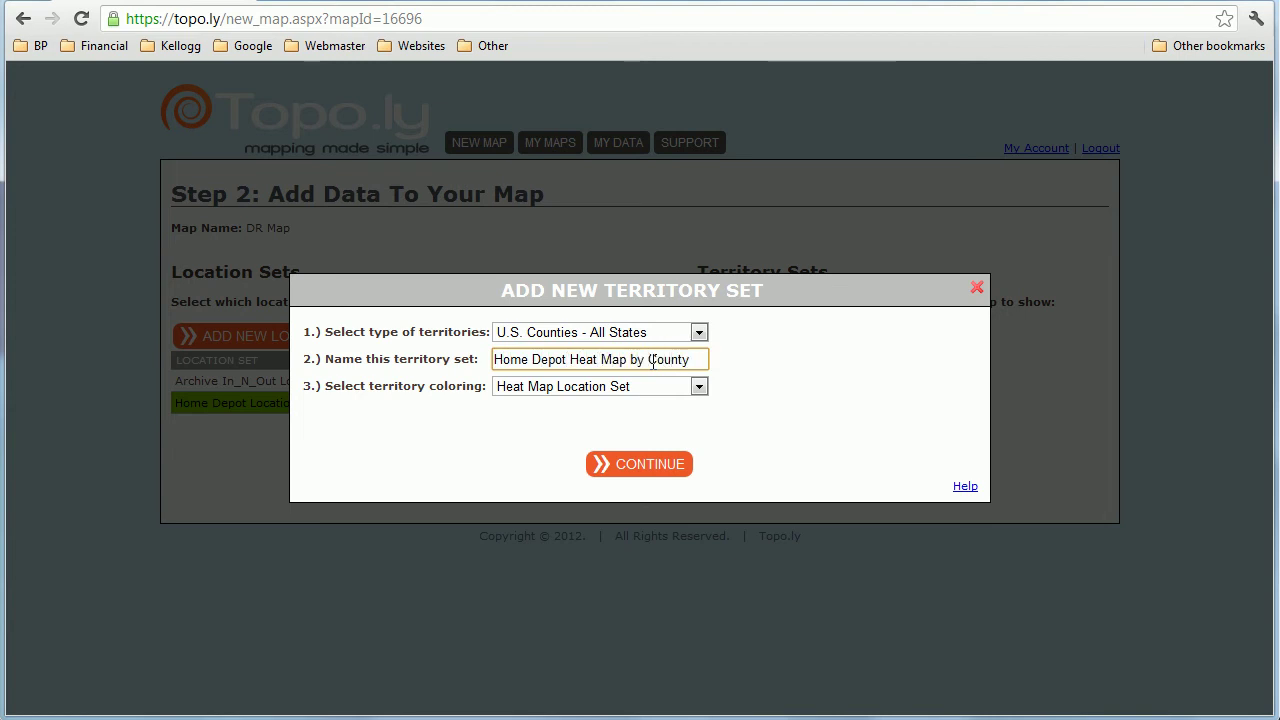
click(518, 390)
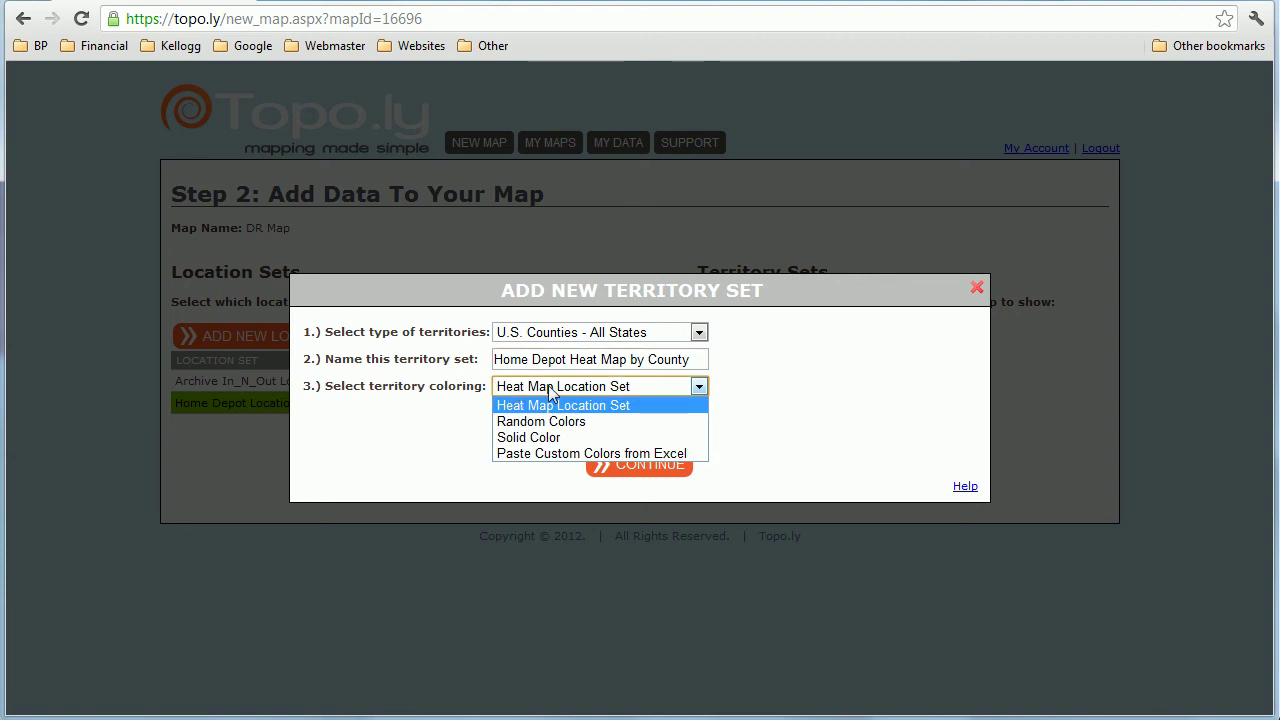
click(548, 388)
click(633, 470)
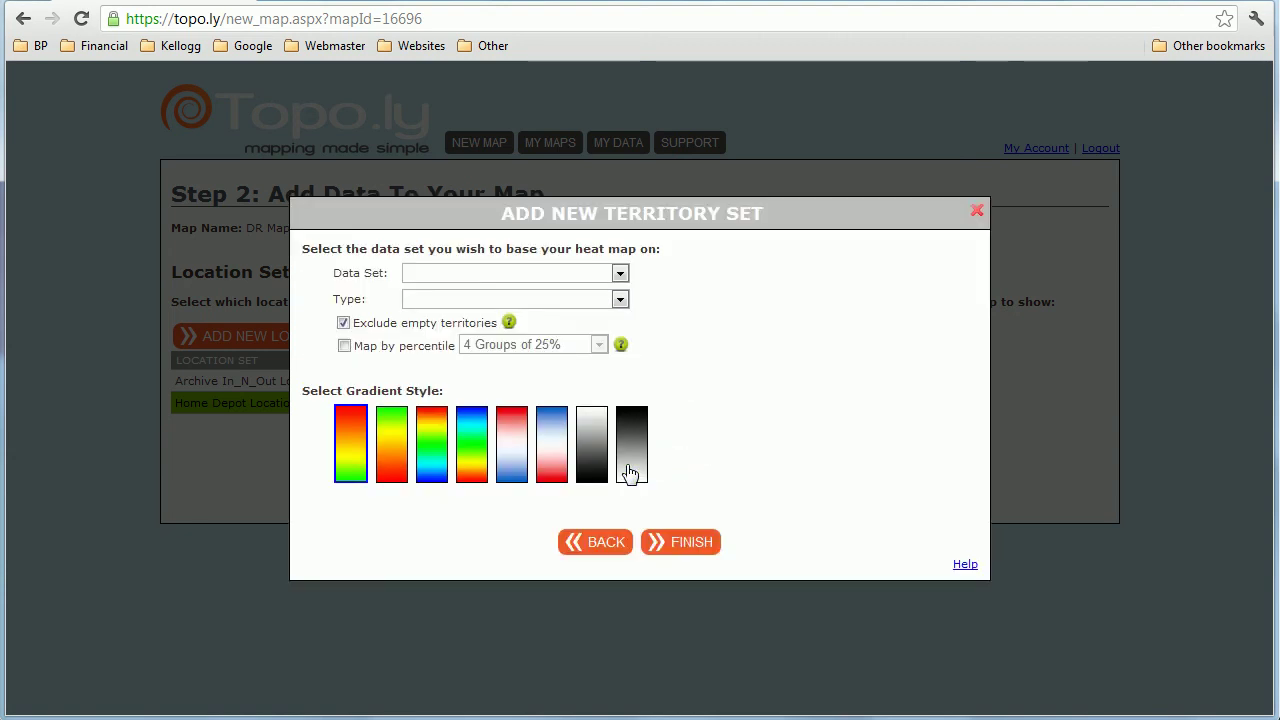
Step: Base the heat map on Home Depot Locations density, map it by percentile, and finish
click(574, 276)
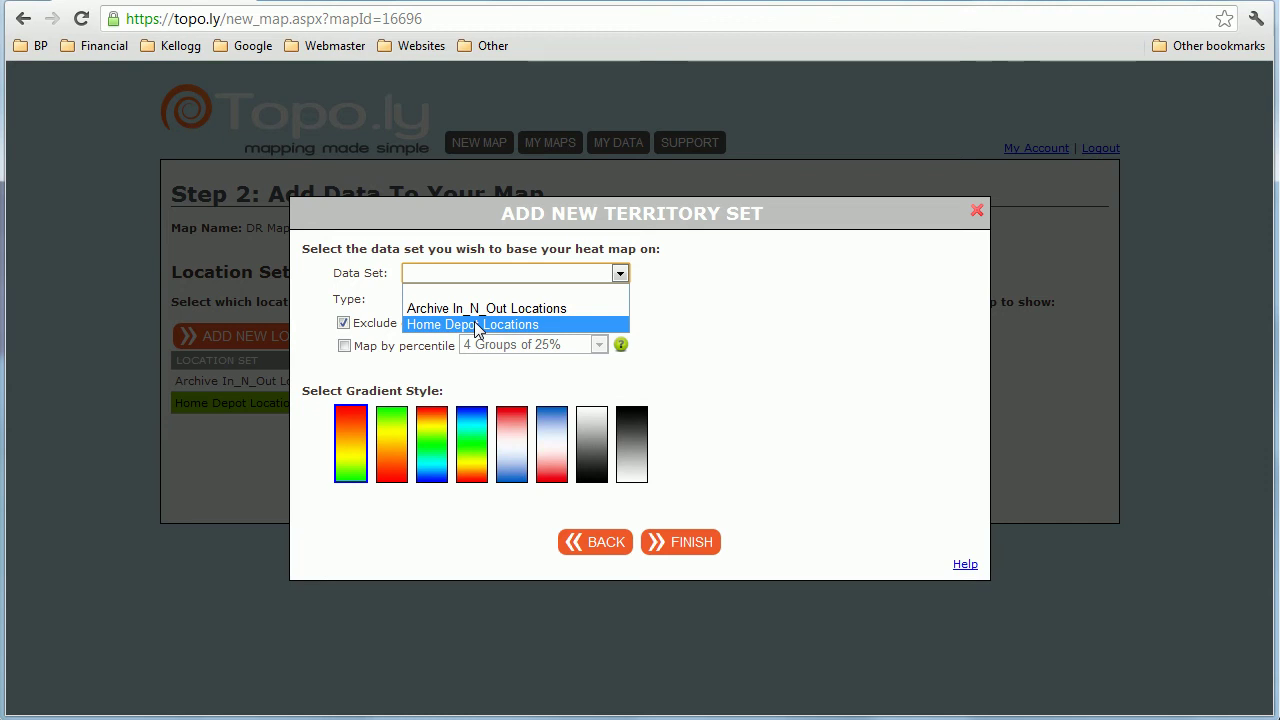
click(474, 321)
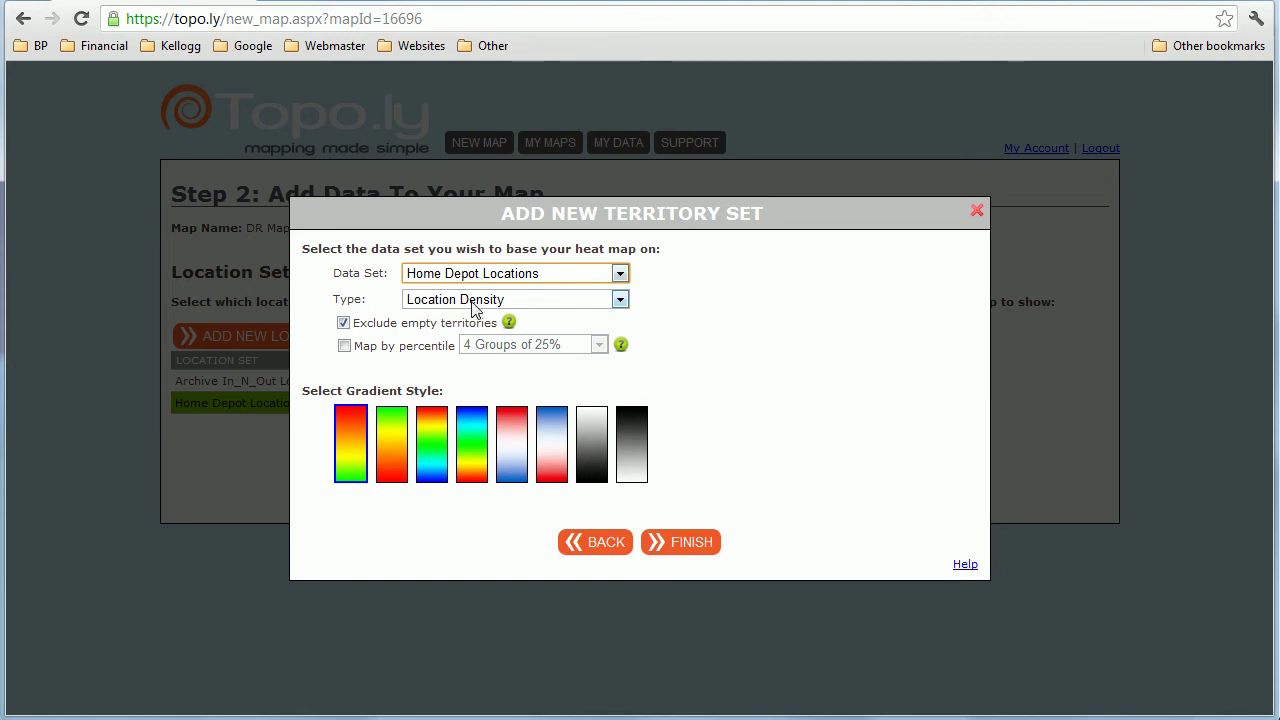
click(344, 346)
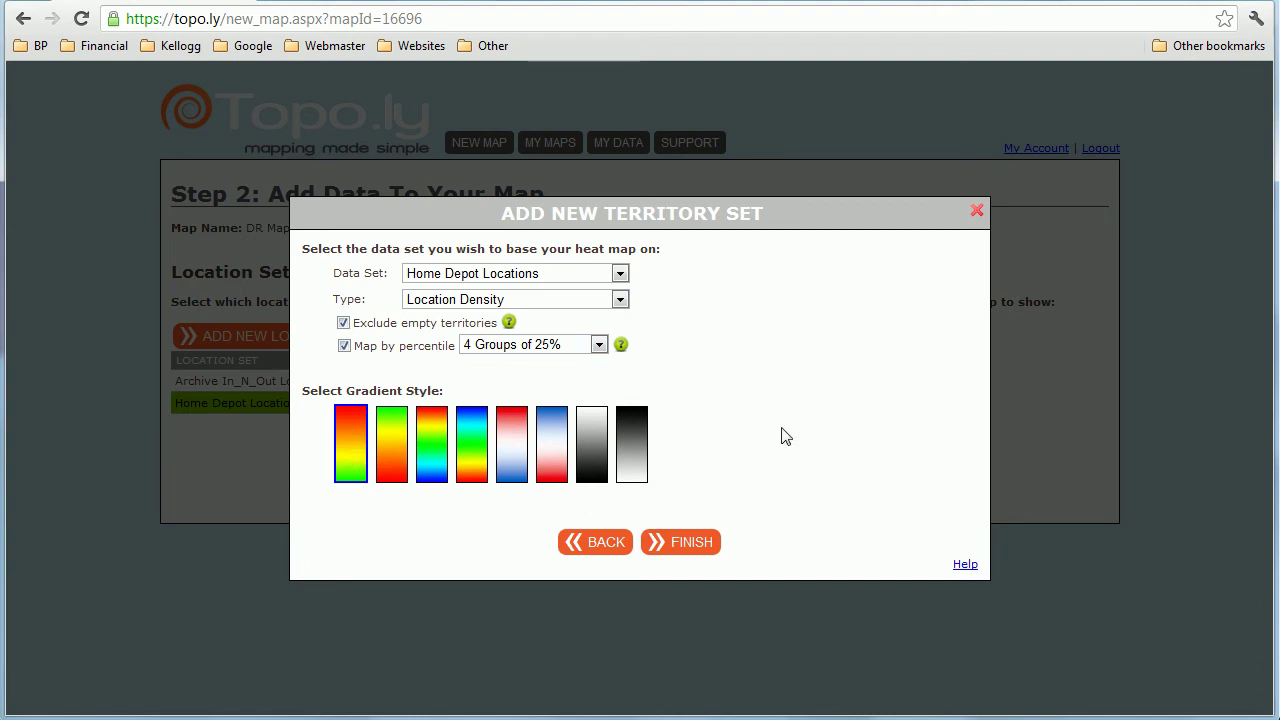
click(677, 546)
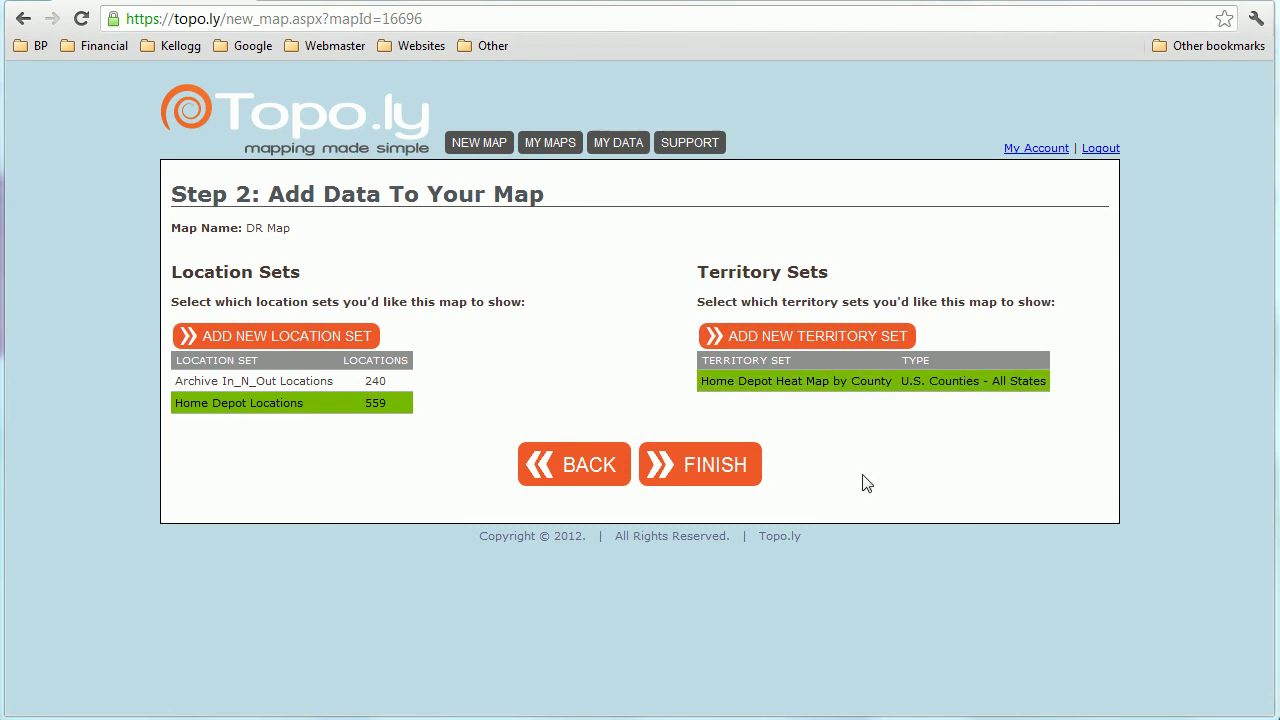
Step: Save DR Map, turn off the Home Depot Locations pins, and zoom into central Florida
click(708, 466)
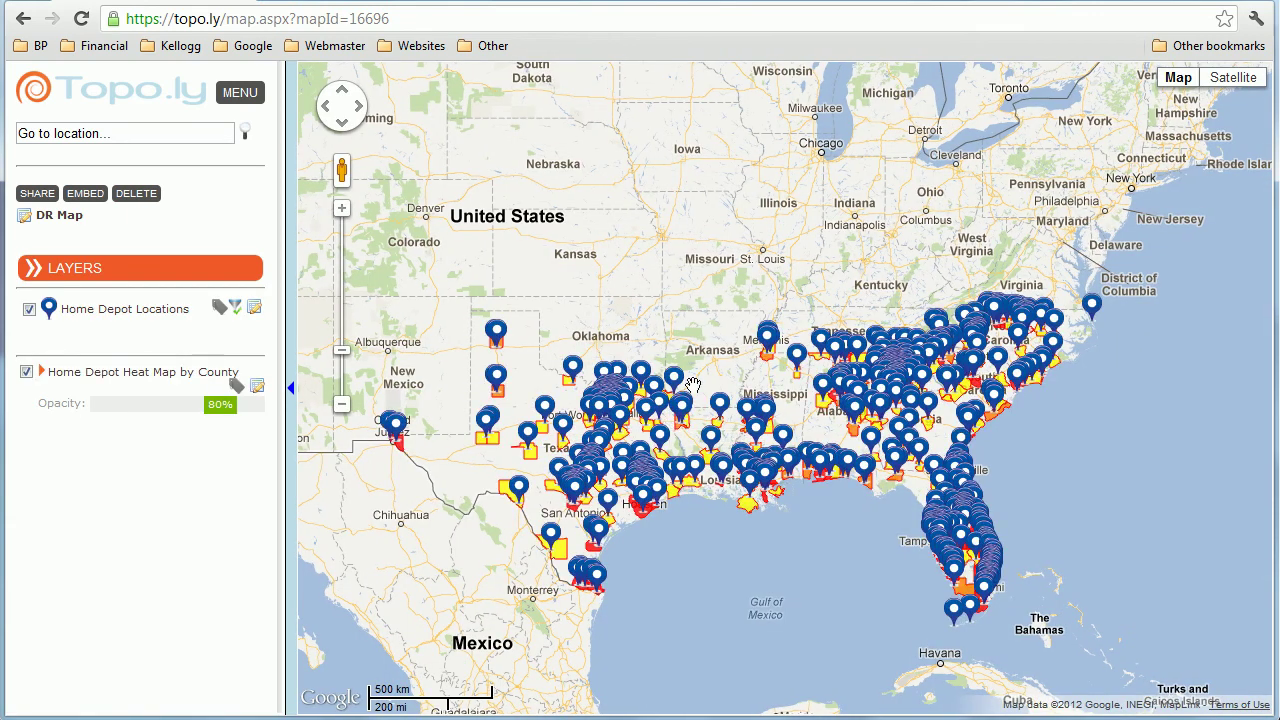
click(29, 310)
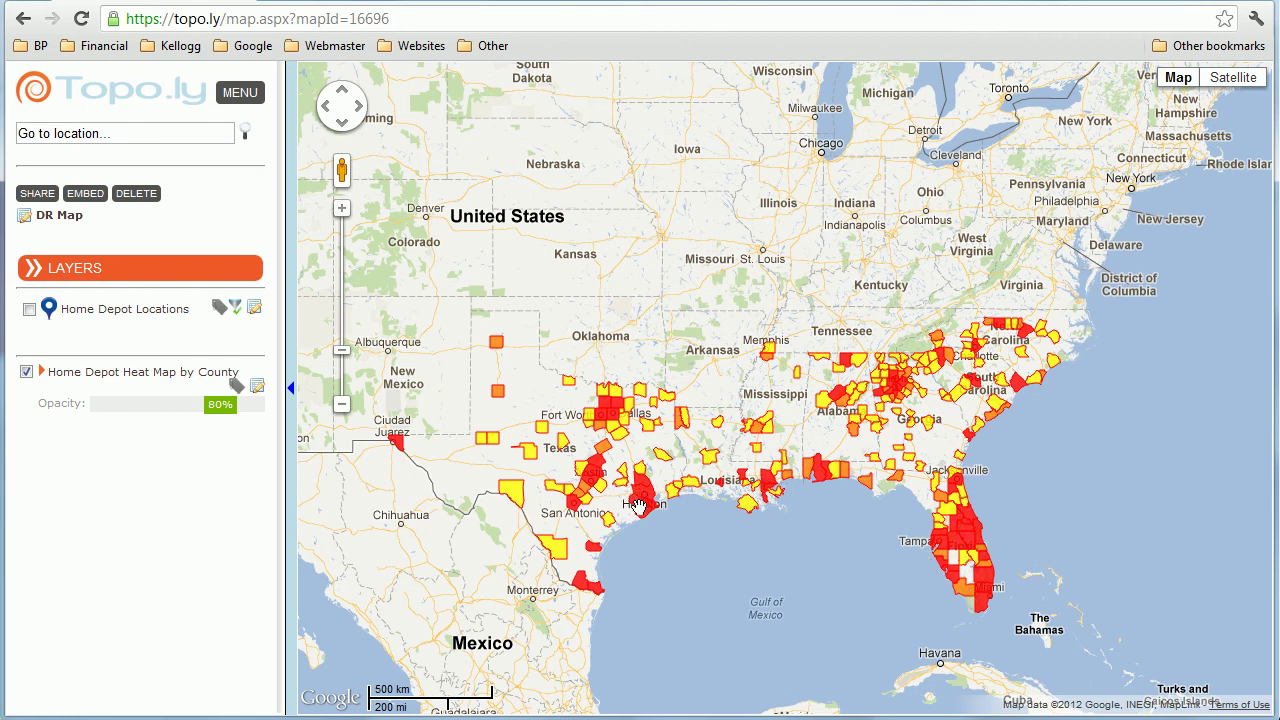
scroll(966, 525, up, 1)
drag(953, 568, 849, 448)
scroll(861, 443, up, 1)
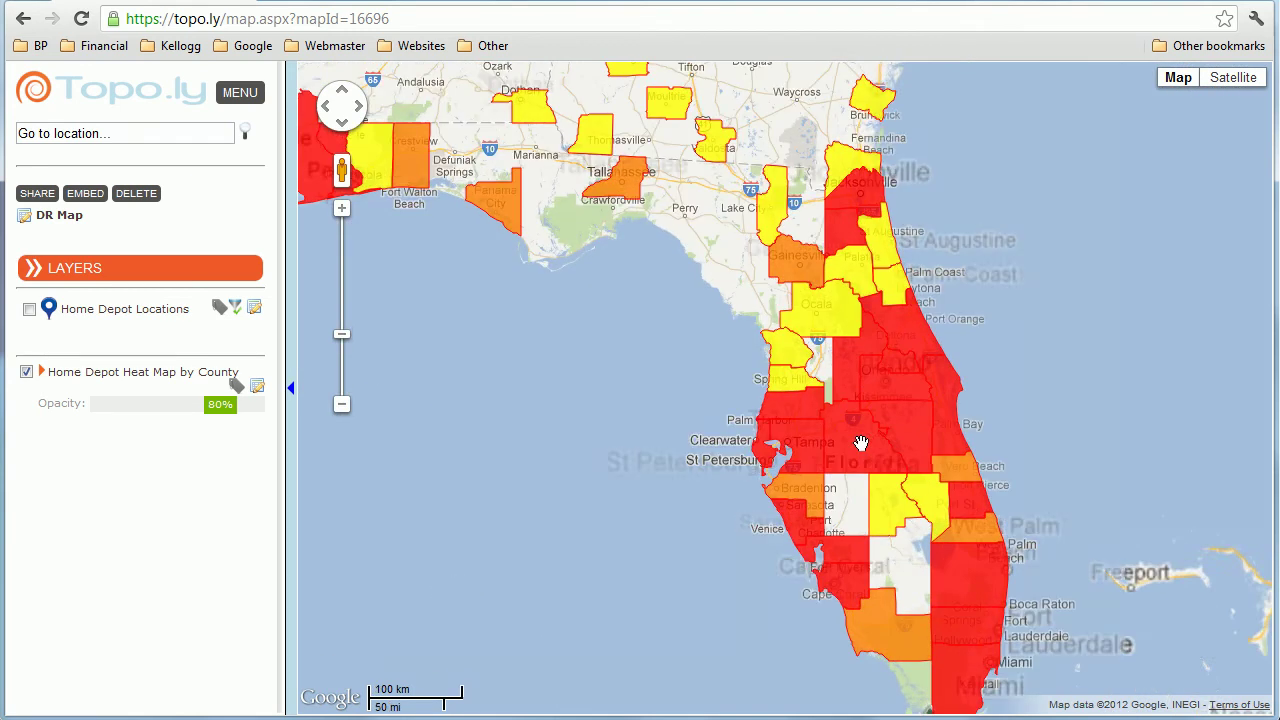
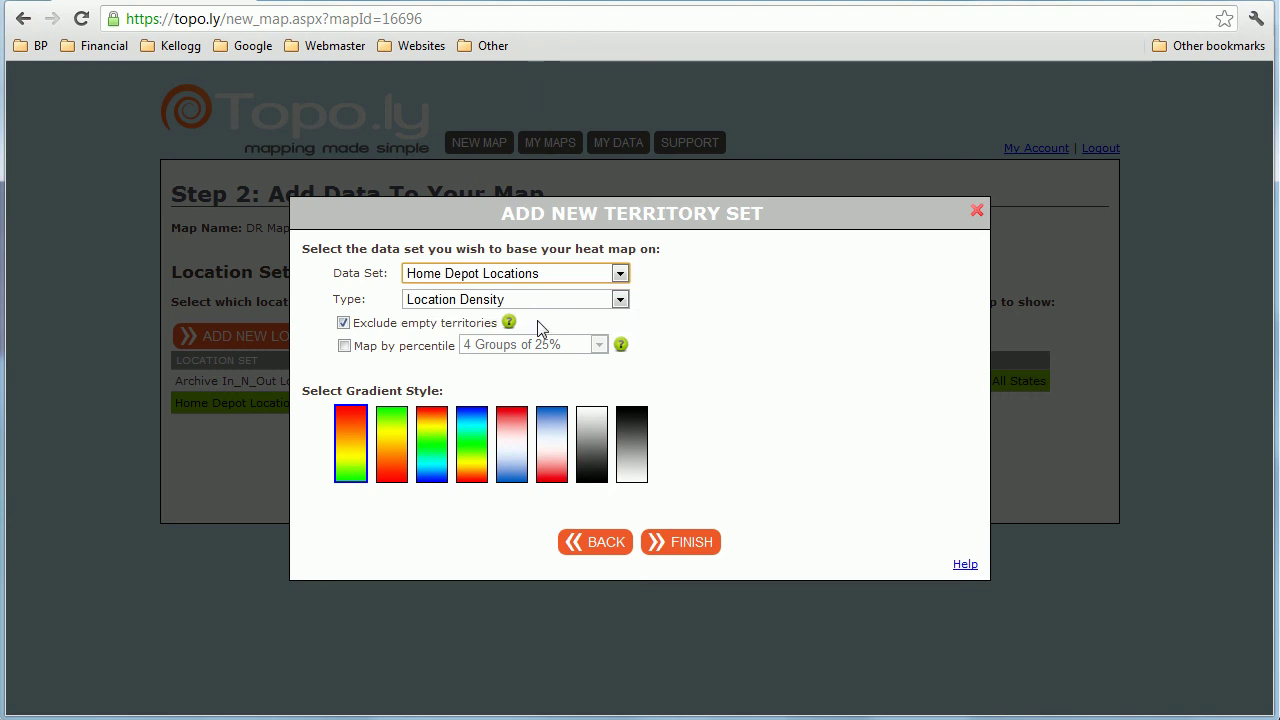
Step: Make the territory set a Sum of SALES heat map in 4 percentile groups of 25%
click(533, 301)
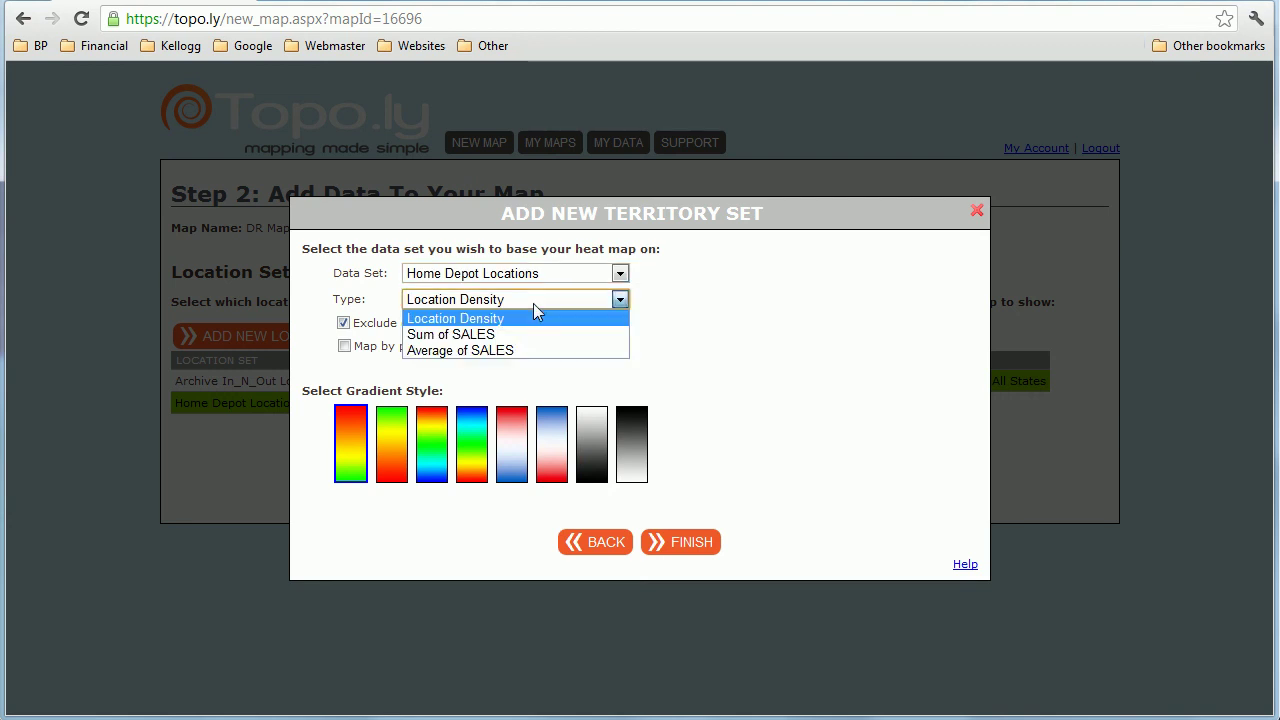
click(457, 335)
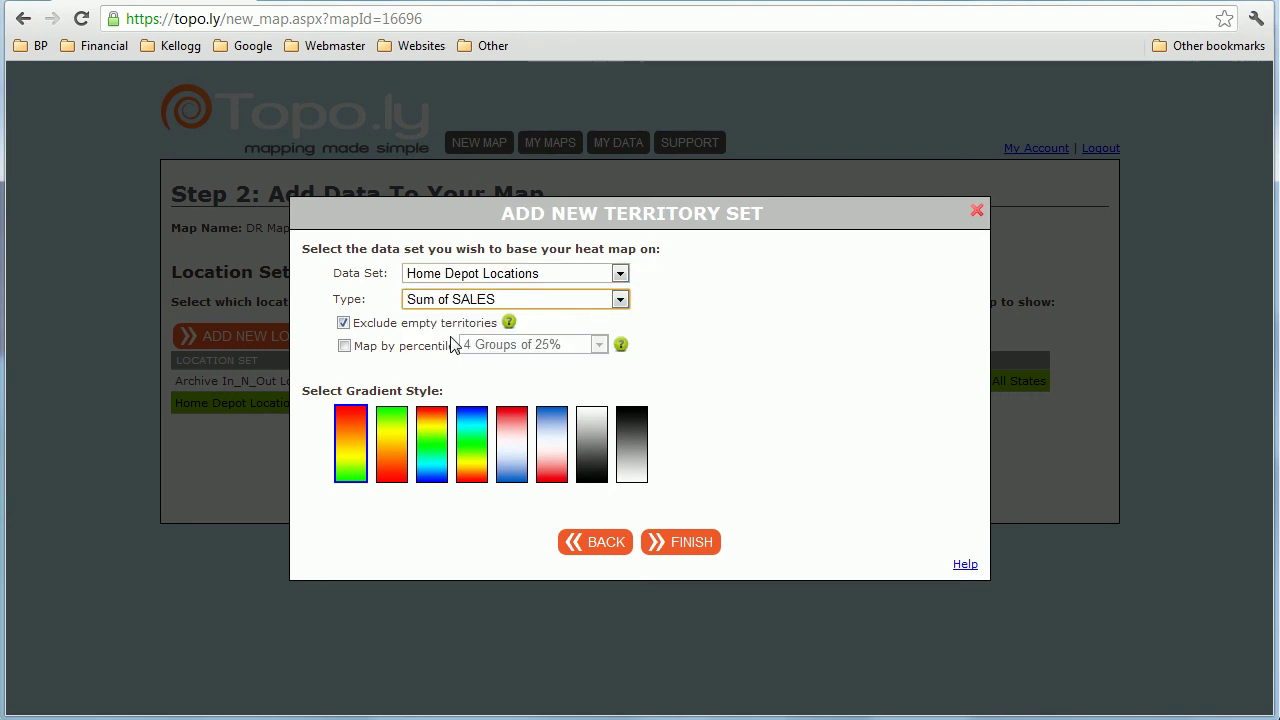
click(345, 347)
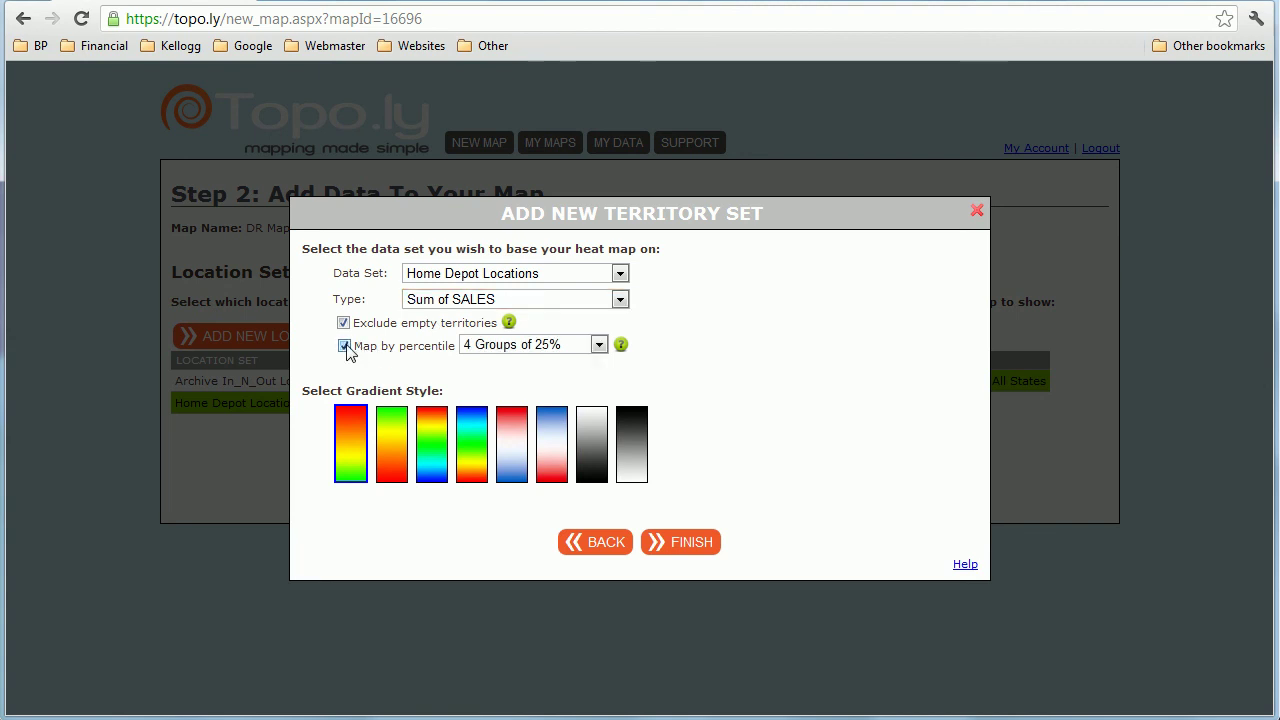
click(674, 550)
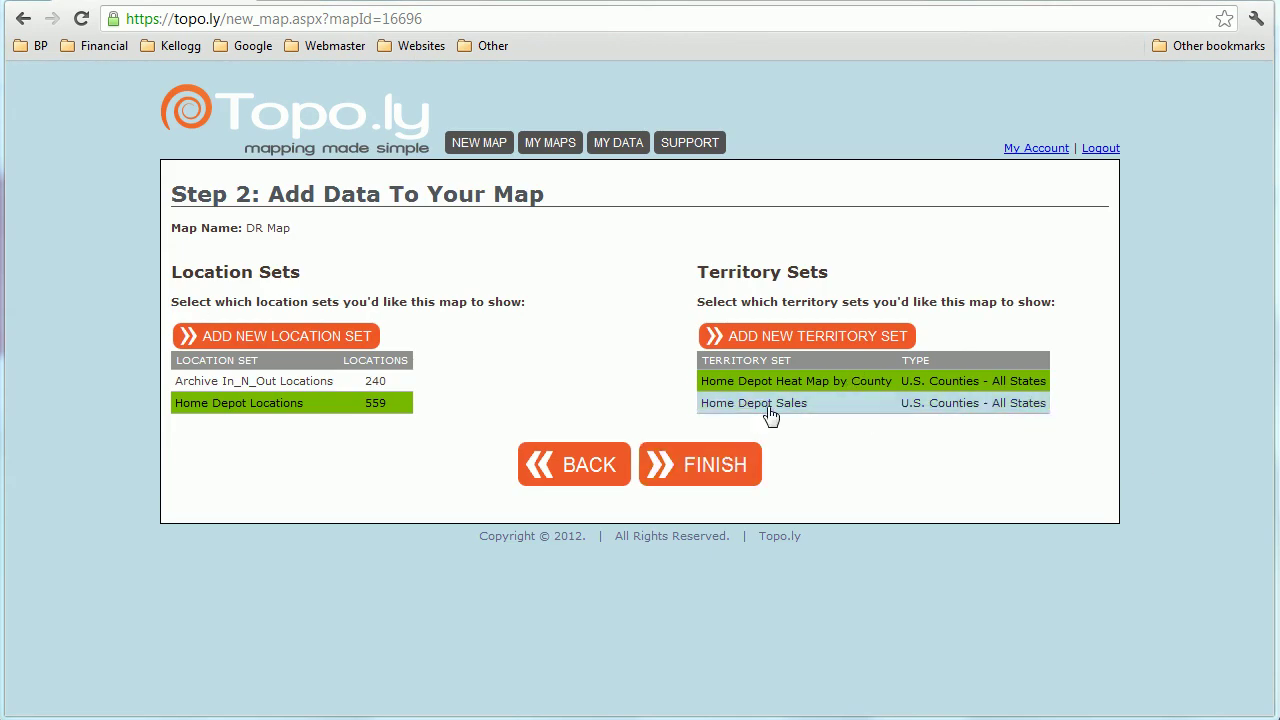
Step: Show the Home Depot Sales set on DR Map in place of Heat Map by County, and save
click(790, 386)
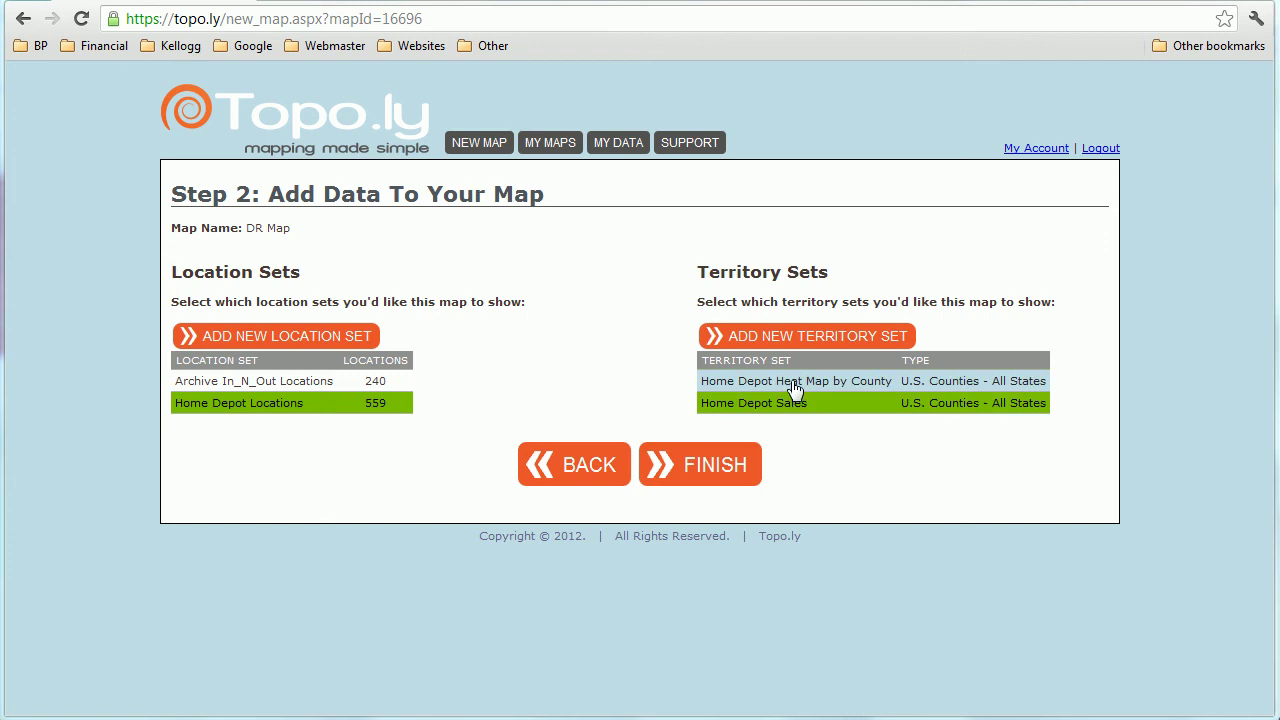
click(771, 410)
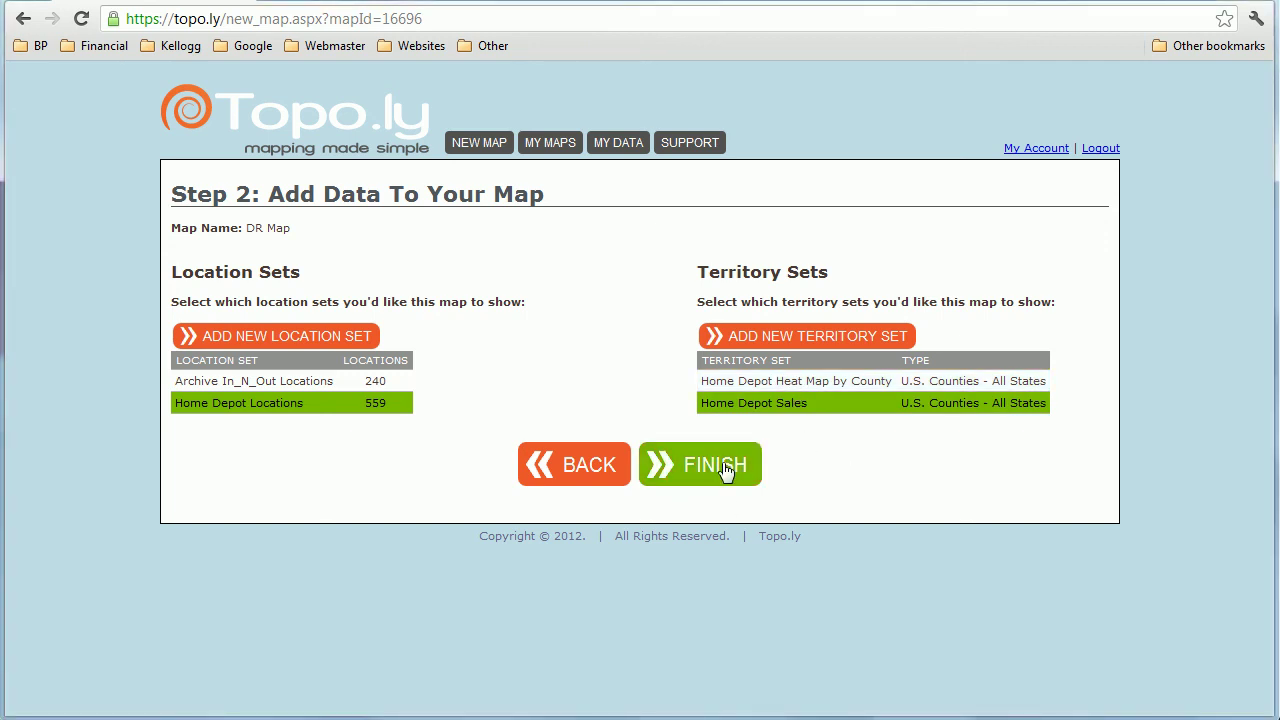
click(732, 466)
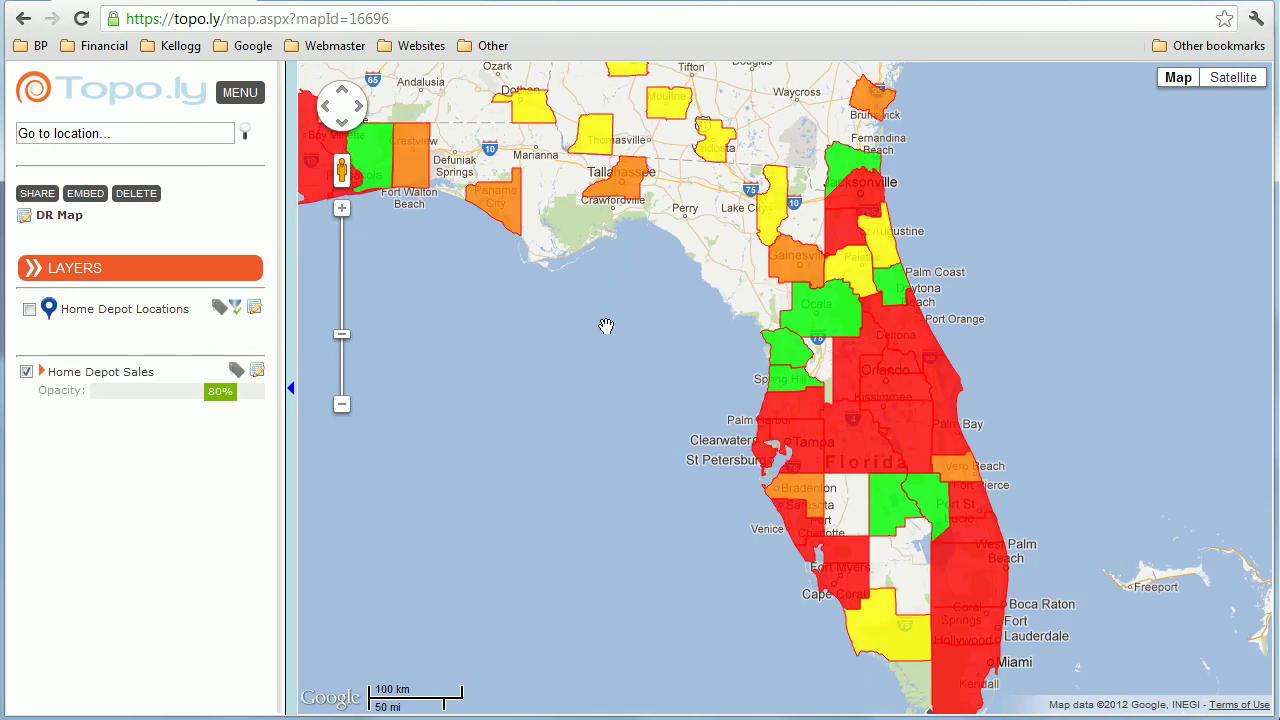
Step: Zoom and pan the map to frame the Southeast from Texas to Florida and the Carolinas
scroll(606, 326, down, 2)
drag(603, 329, 818, 434)
scroll(800, 383, up, 2)
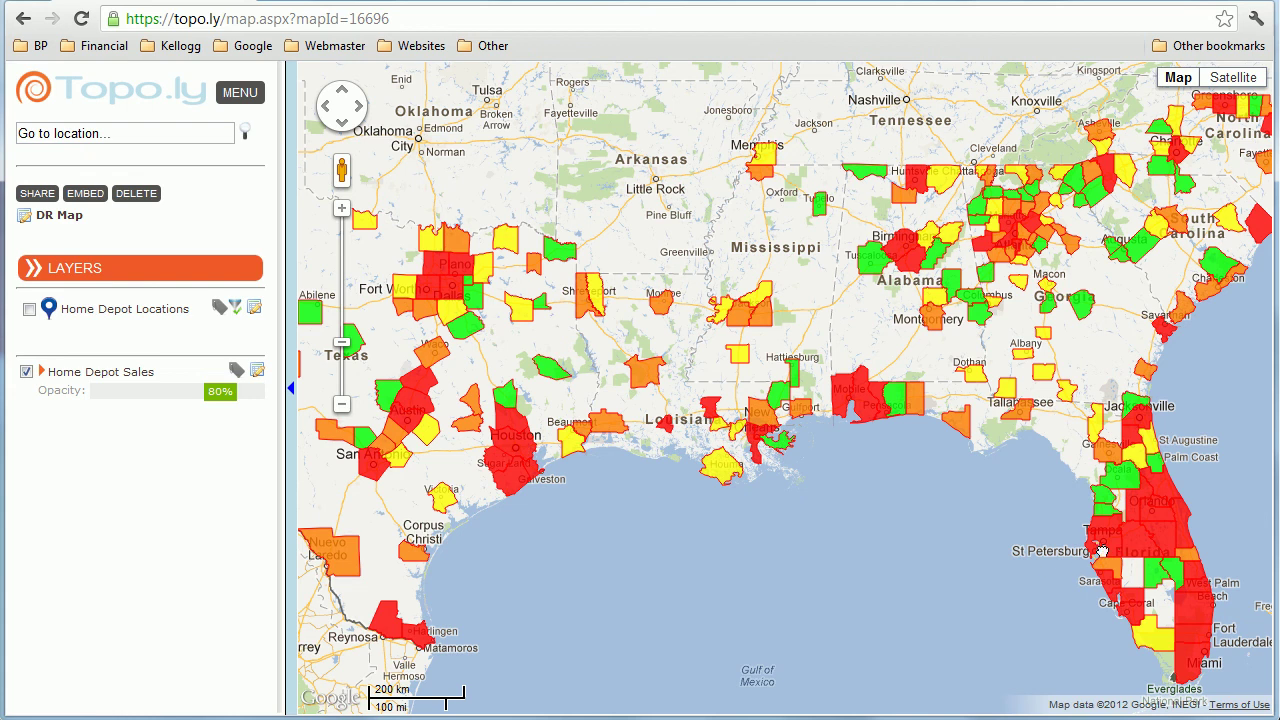
drag(1081, 558, 951, 531)
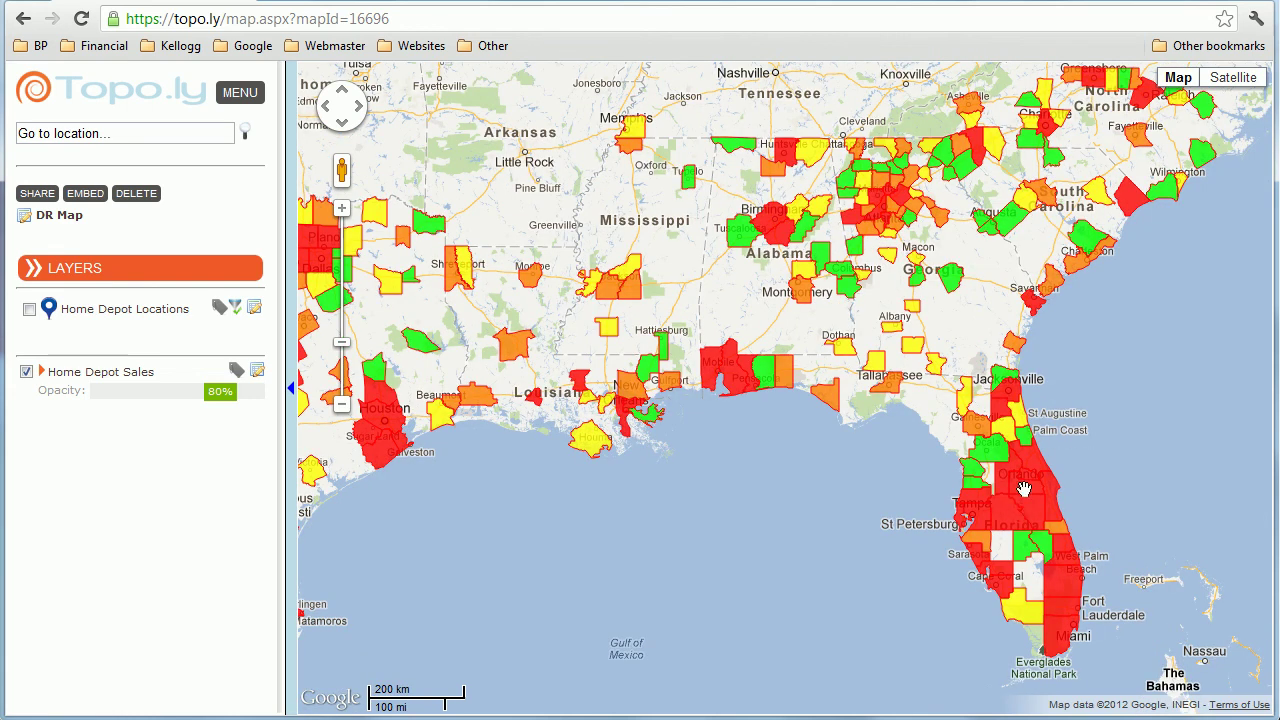
scroll(1030, 545, down, 1)
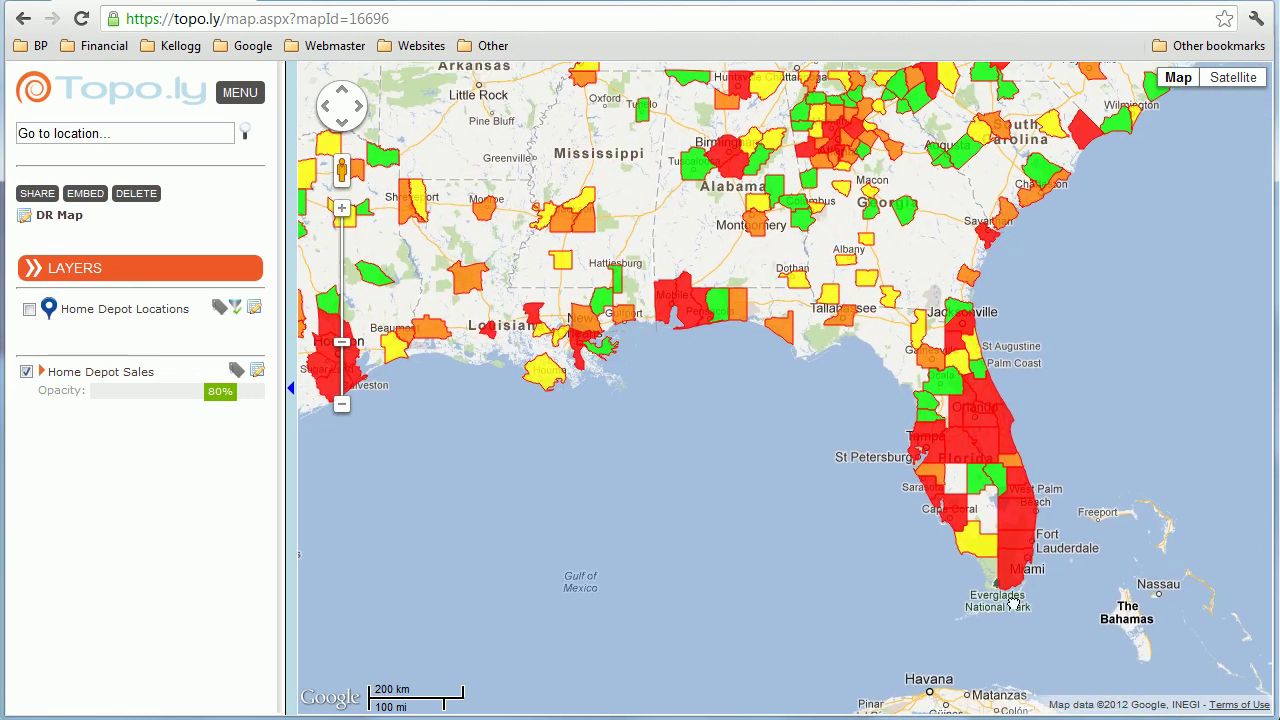
scroll(1016, 472, down, 1)
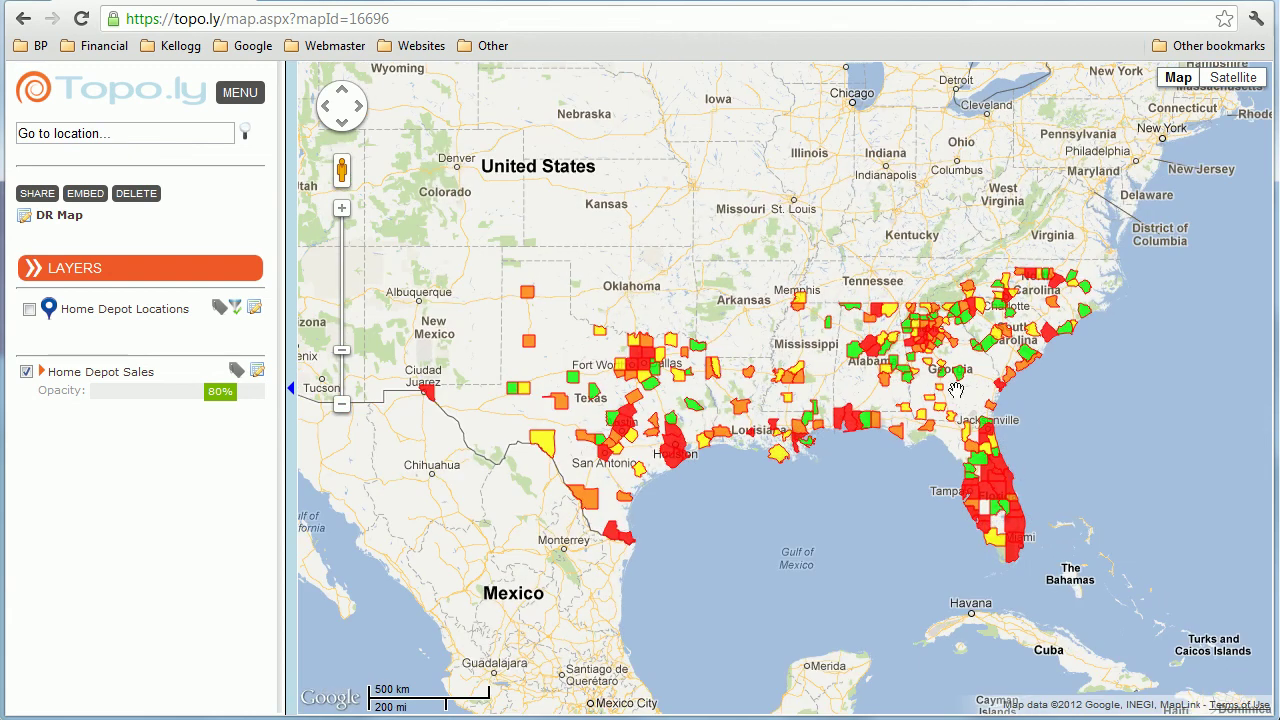
scroll(680, 415, down, 1)
scroll(800, 437, up, 1)
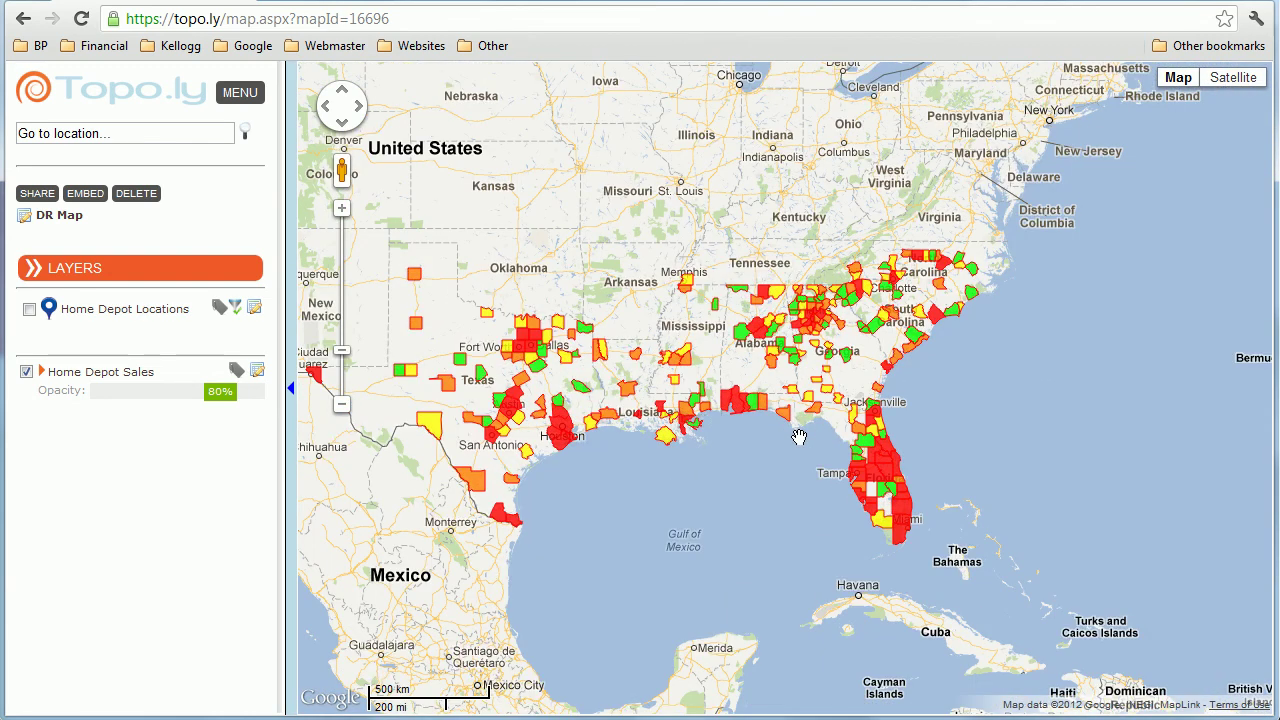